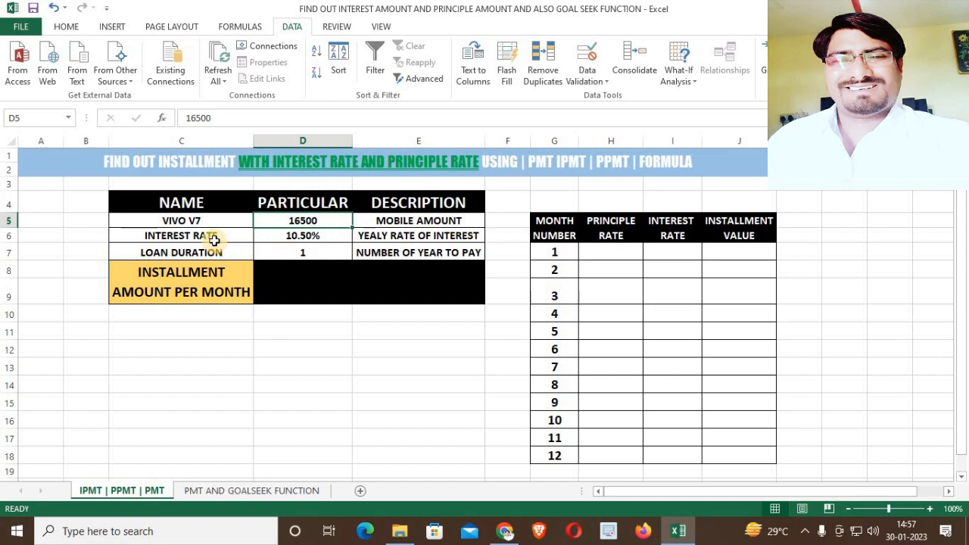
Review the mobile amount, interest rate and loan duration input cells and their descriptions.
left_click(214, 240)
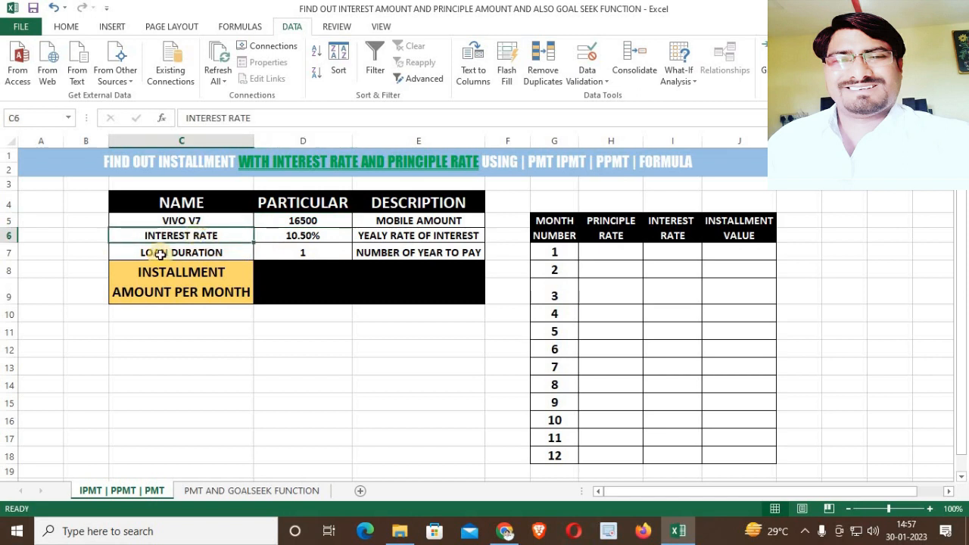
left_click(323, 240)
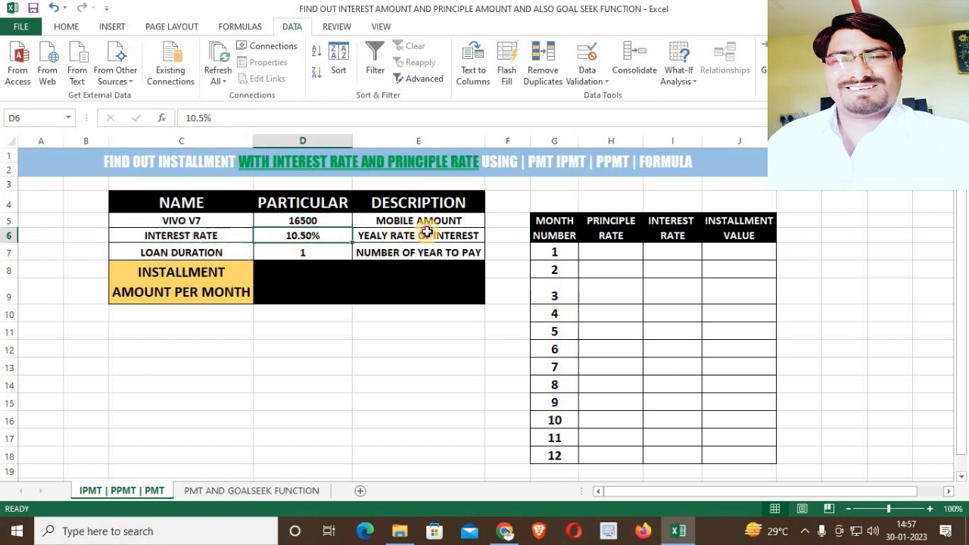
left_click(425, 234)
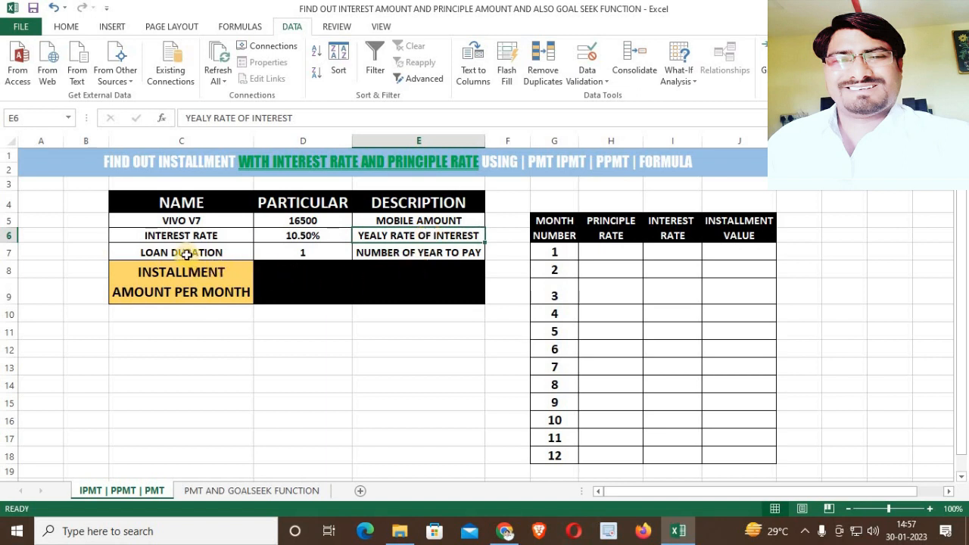
left_click(193, 254)
left_click(318, 255)
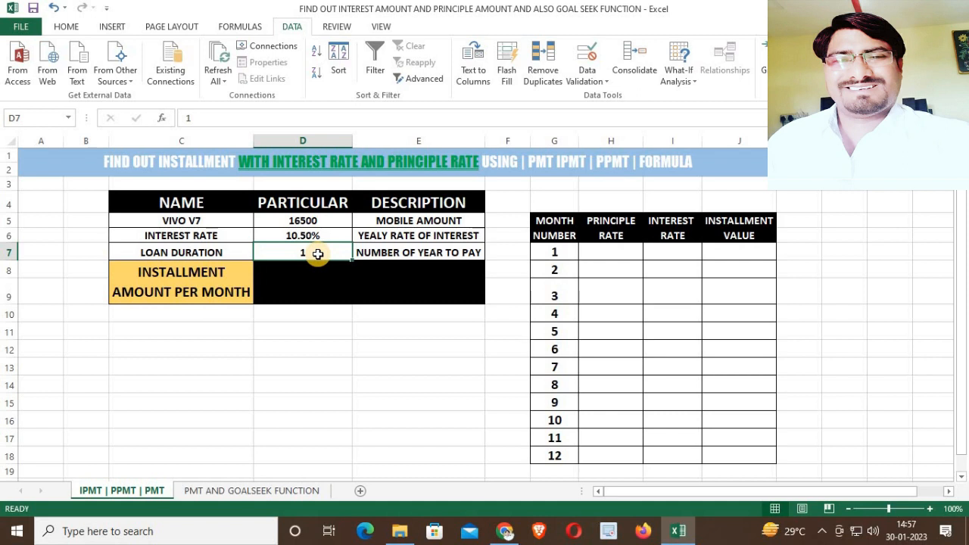
Enter =PMT(D6/12,D7*12,D5) in the installment amount per month cell to compute the monthly payment.
left_click(352, 273)
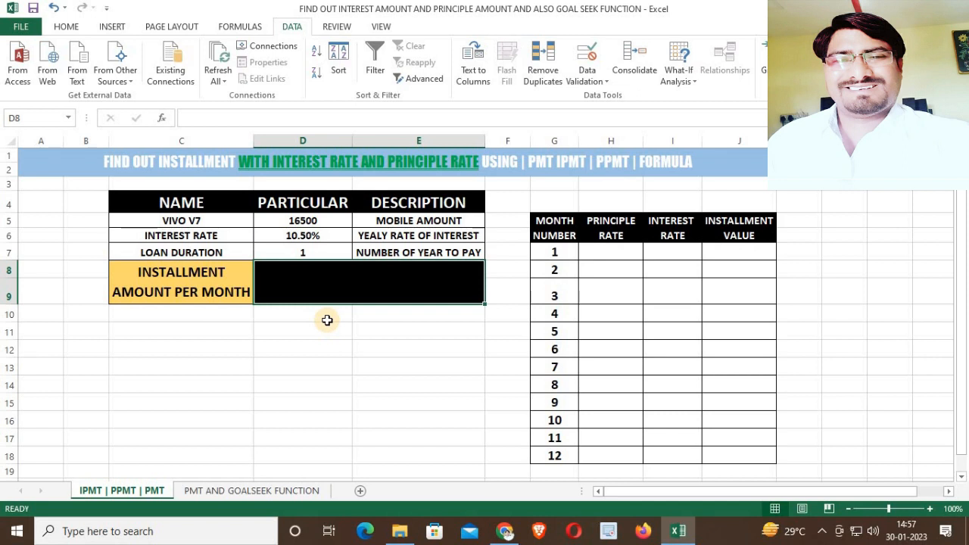
type("=PMT(")
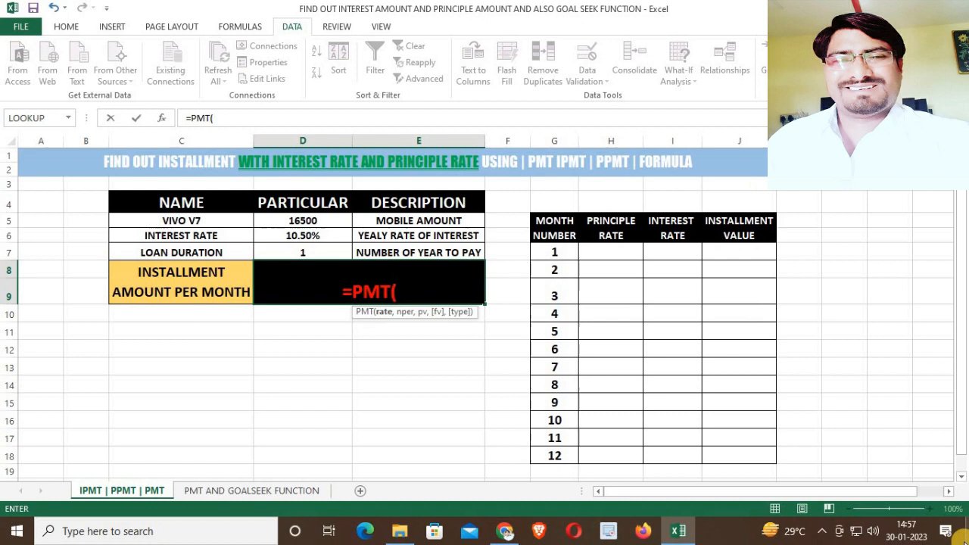
left_click(328, 236)
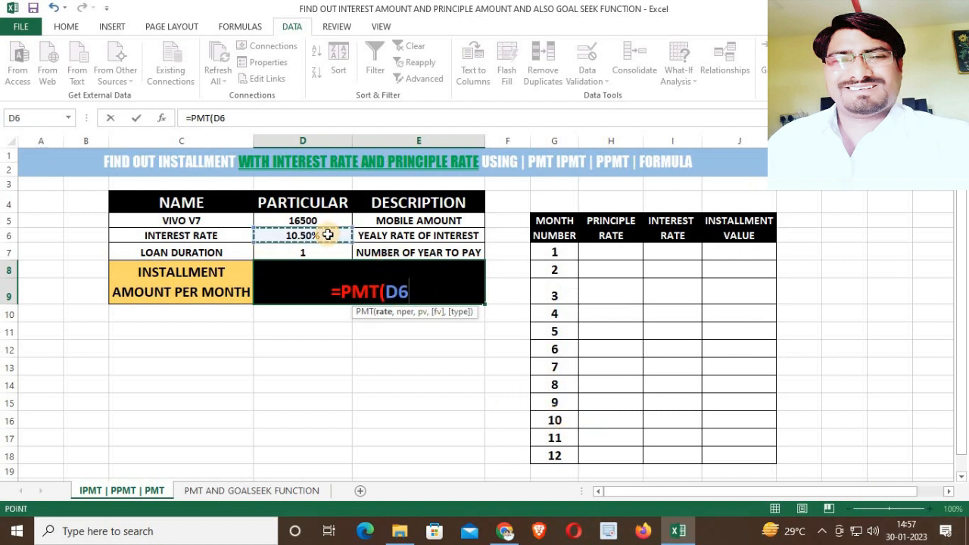
type("/12")
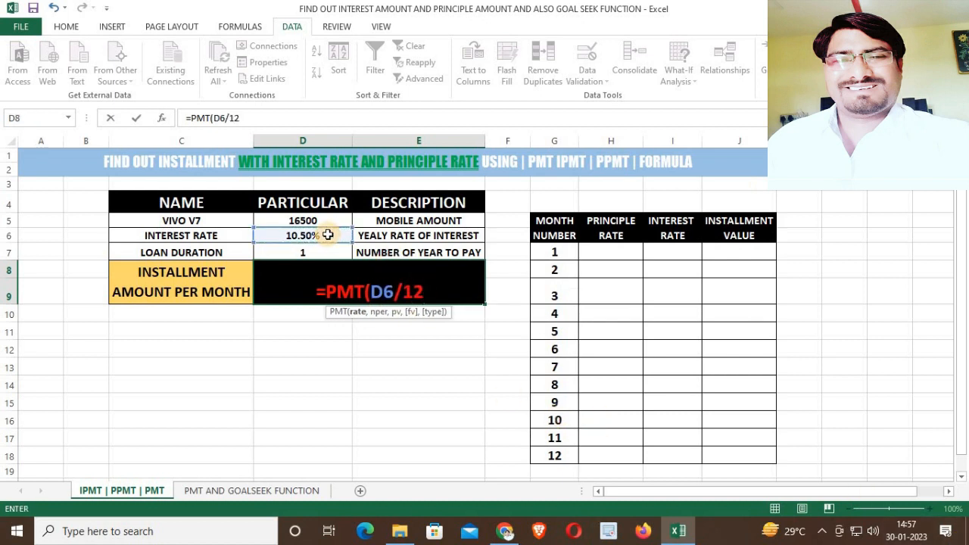
type(",")
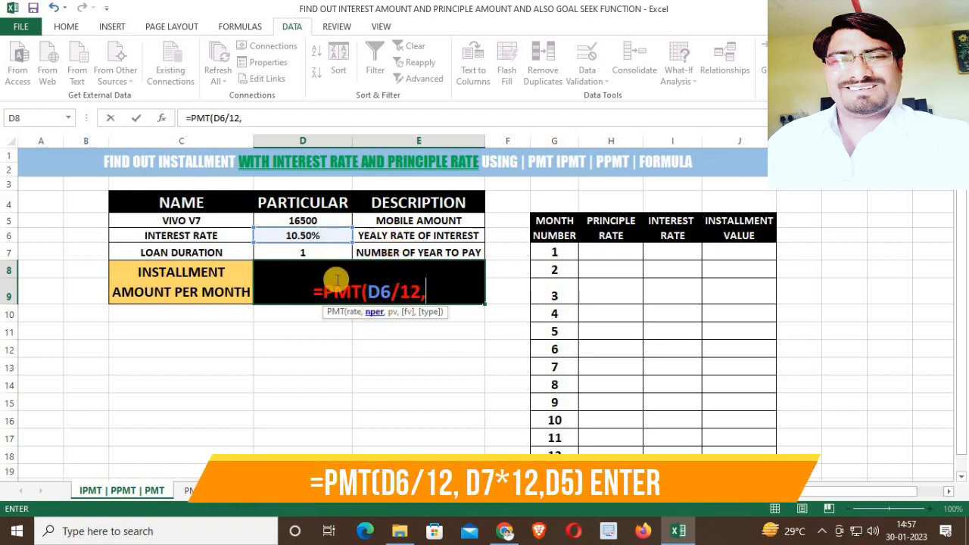
left_click(296, 252)
type("*12")
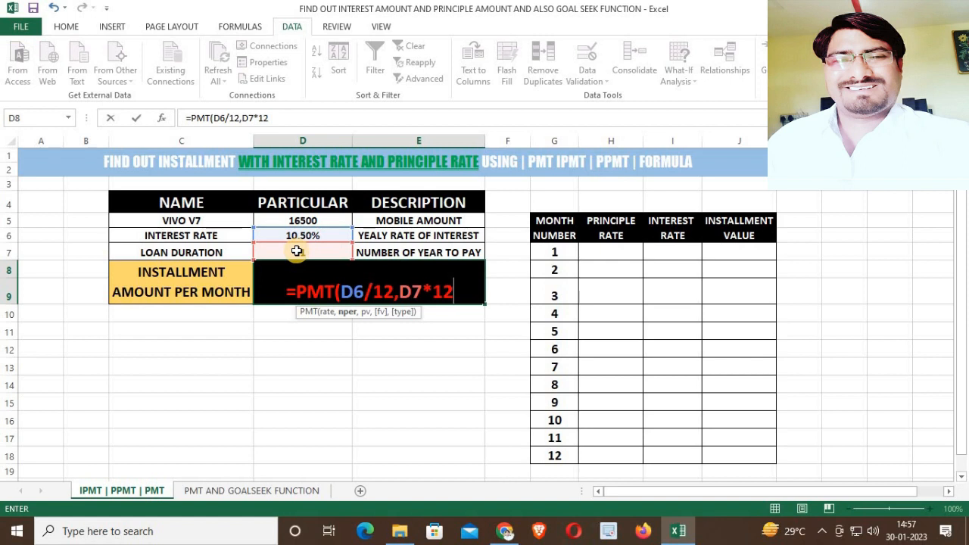
type(",")
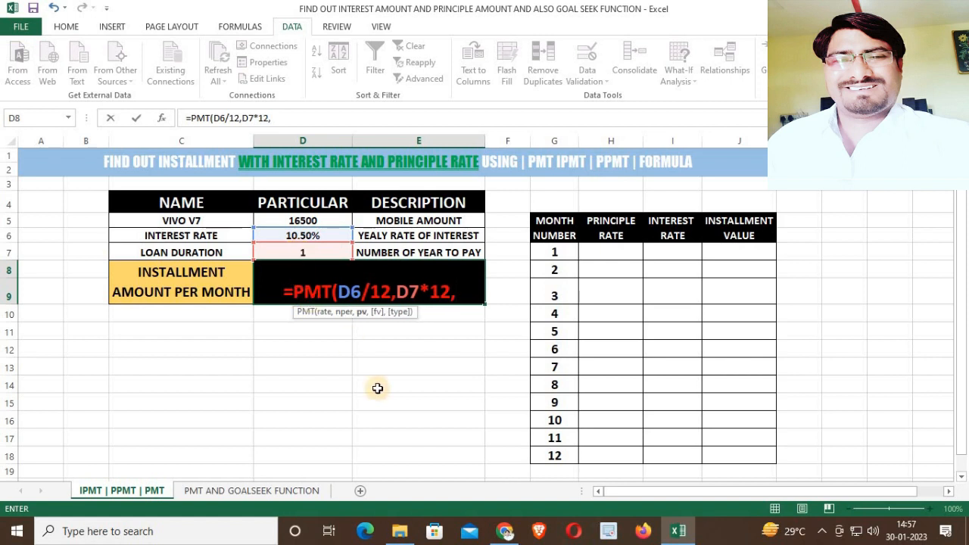
left_click(323, 220)
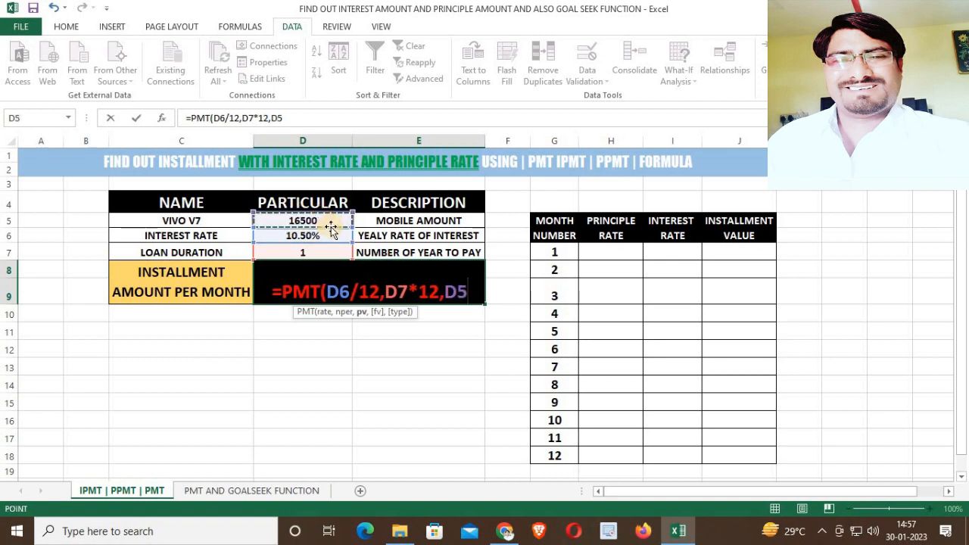
type(")")
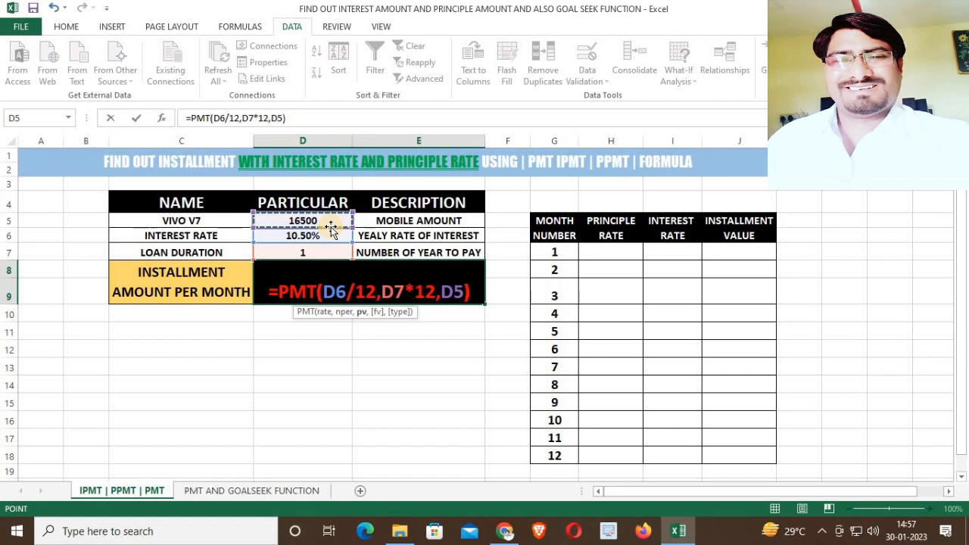
key("Return")
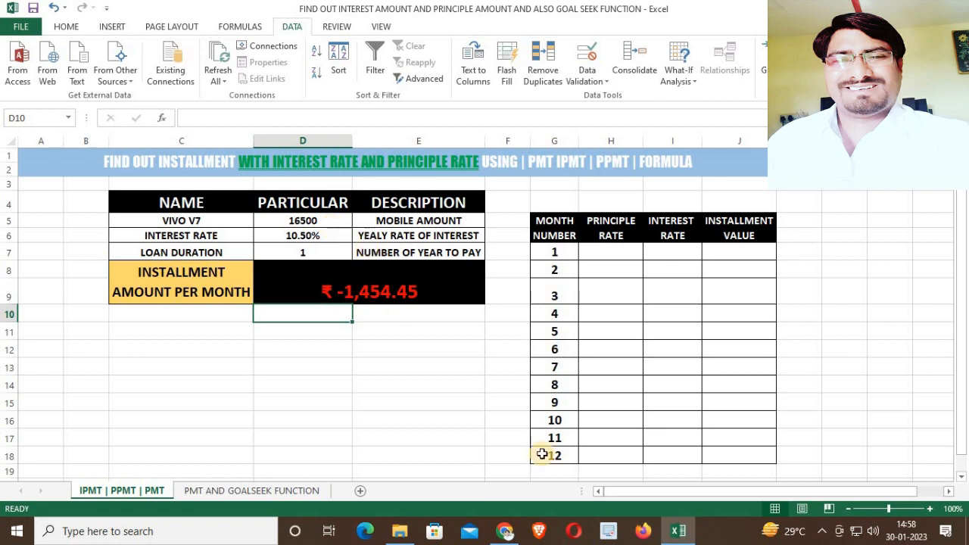
Examine the month-number schedule table and its month numbers 1 to 12.
left_click_drag(559, 227, 749, 452)
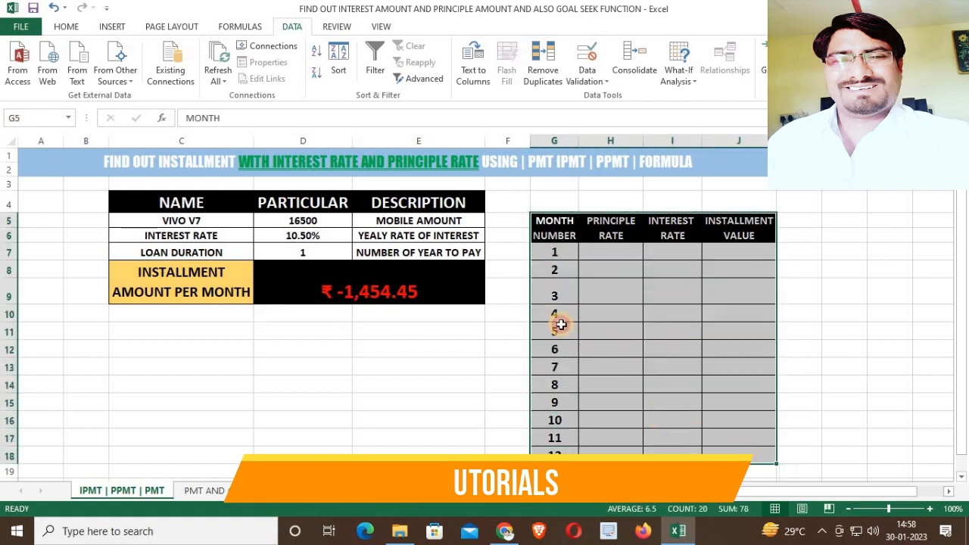
left_click(610, 349)
left_click(328, 254)
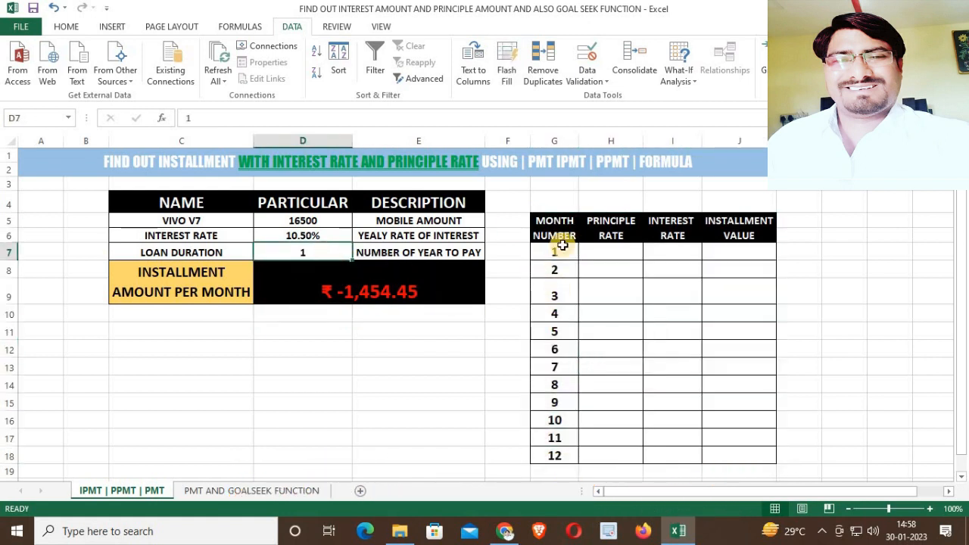
left_click_drag(561, 251, 565, 453)
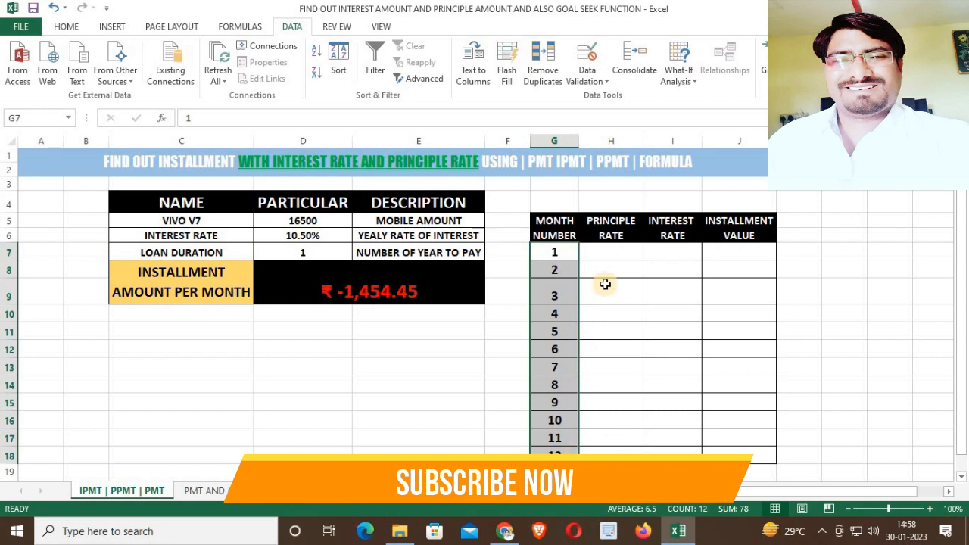
Enter =PPMT(D6/12,G7,D7*12,D5) in the principal rate cell for month 1.
left_click(610, 253)
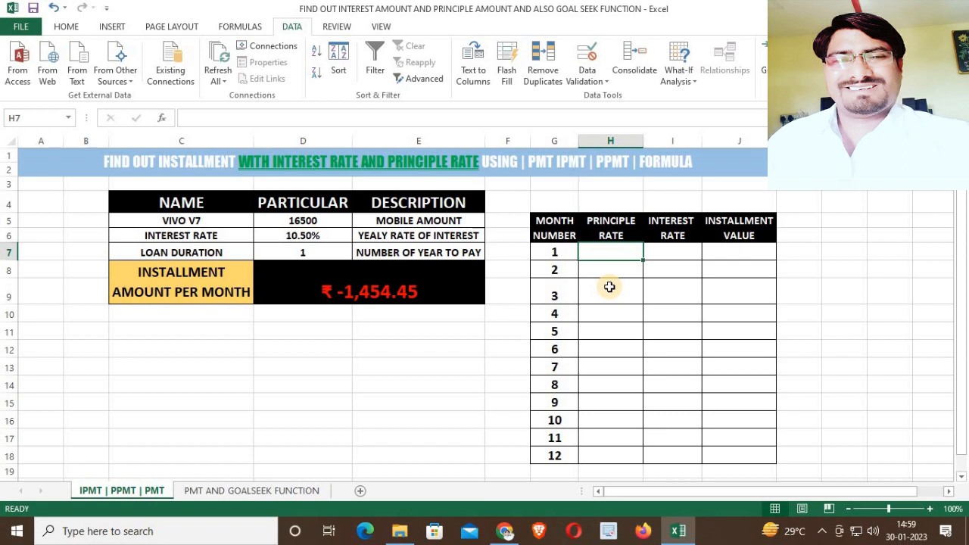
type("=PP")
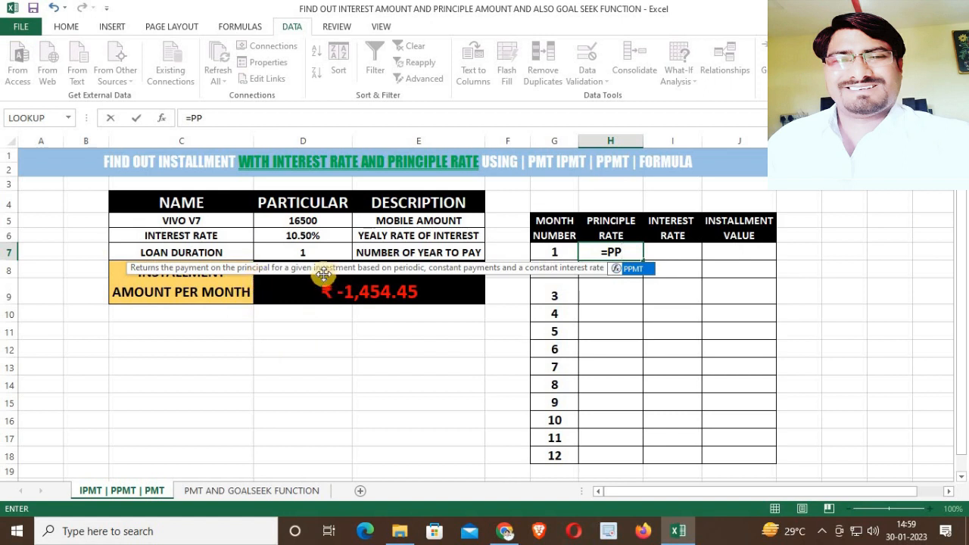
key("Tab")
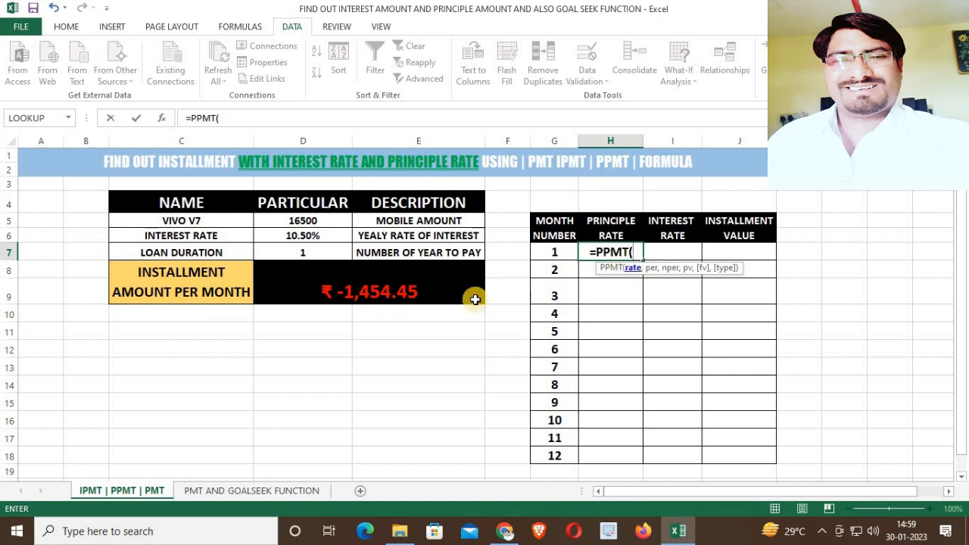
left_click(303, 237)
type("/12,")
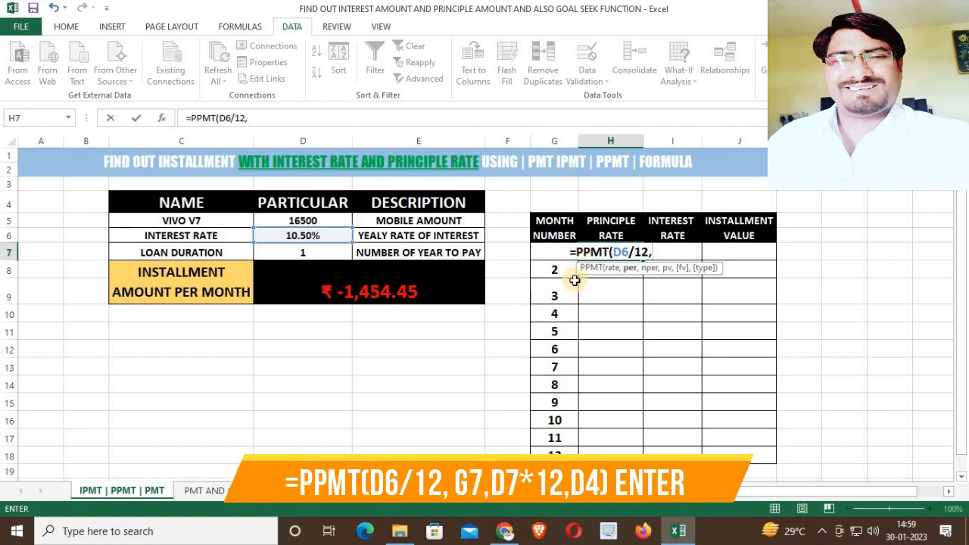
type("G7")
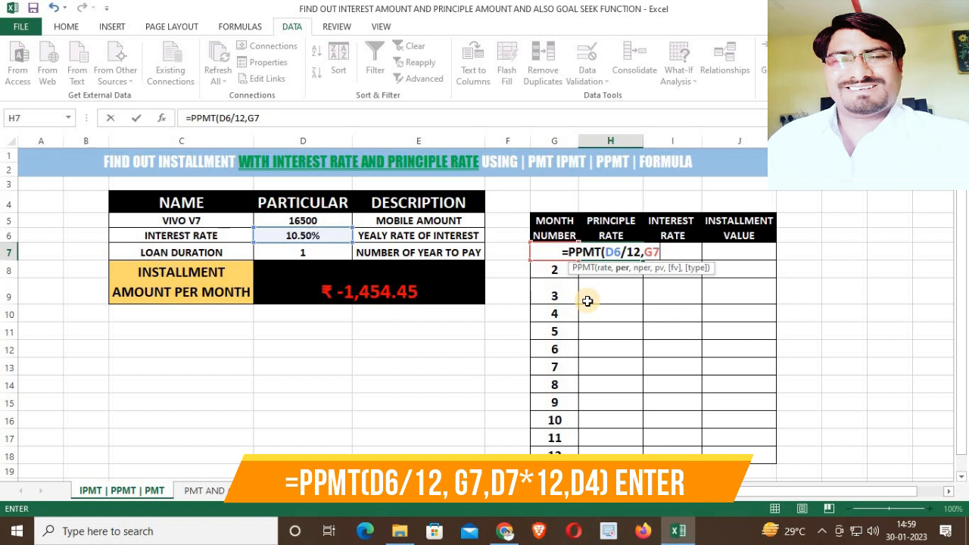
type(",")
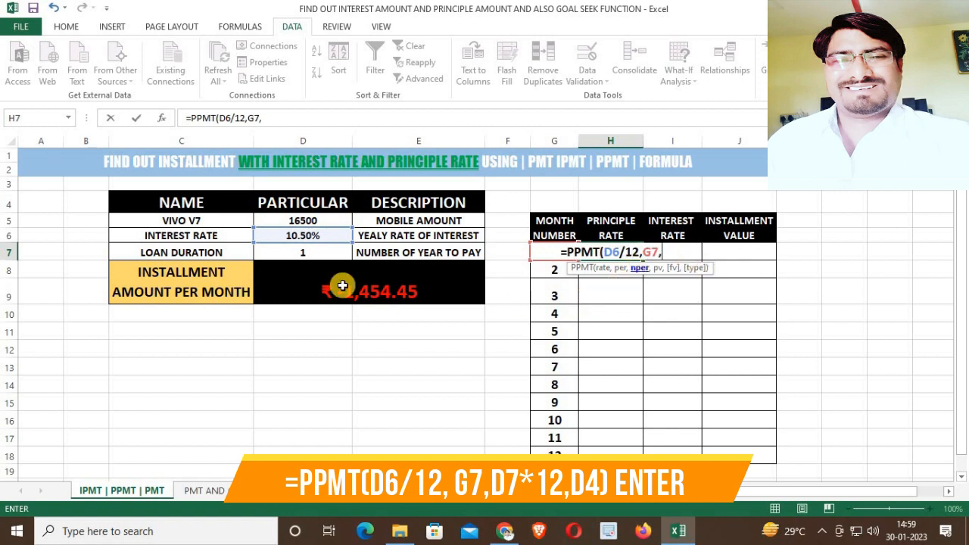
left_click(288, 253)
type("*12,")
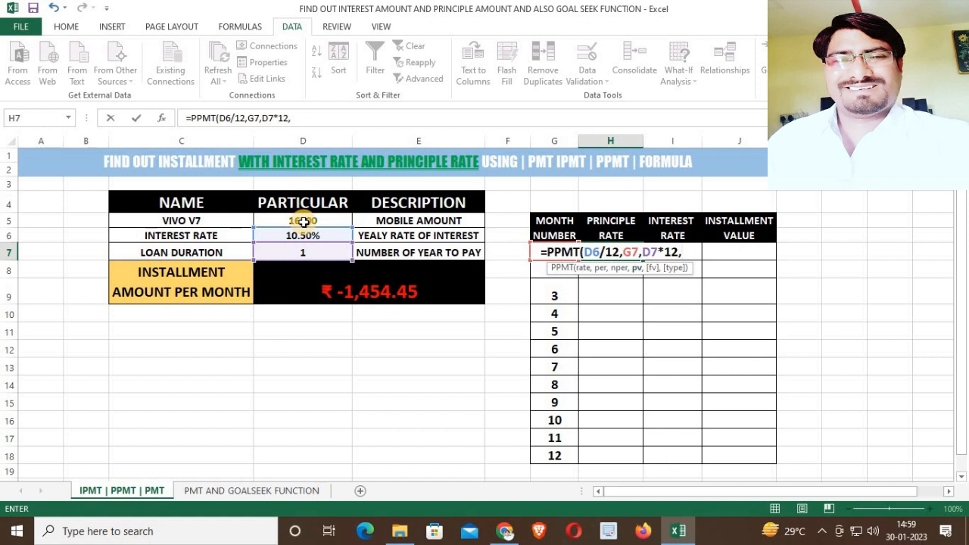
left_click(303, 221)
type(")")
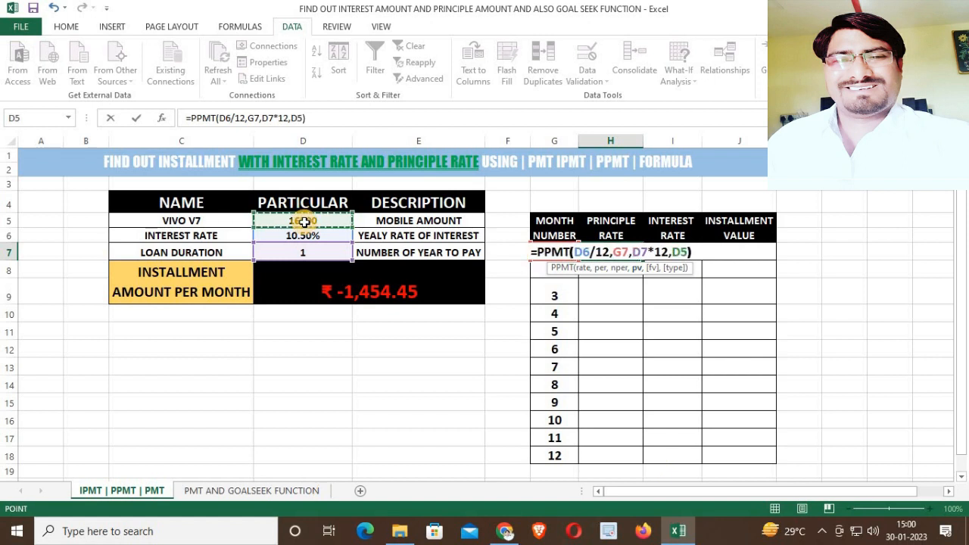
key("Return")
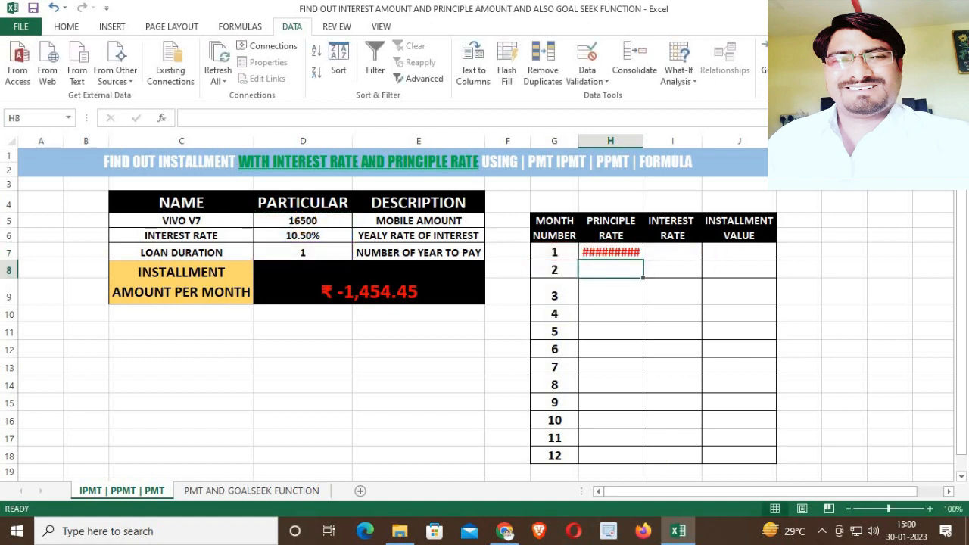
Widen the principal rate column so the month 1 value fits.
left_click_drag(643, 142, 664, 143)
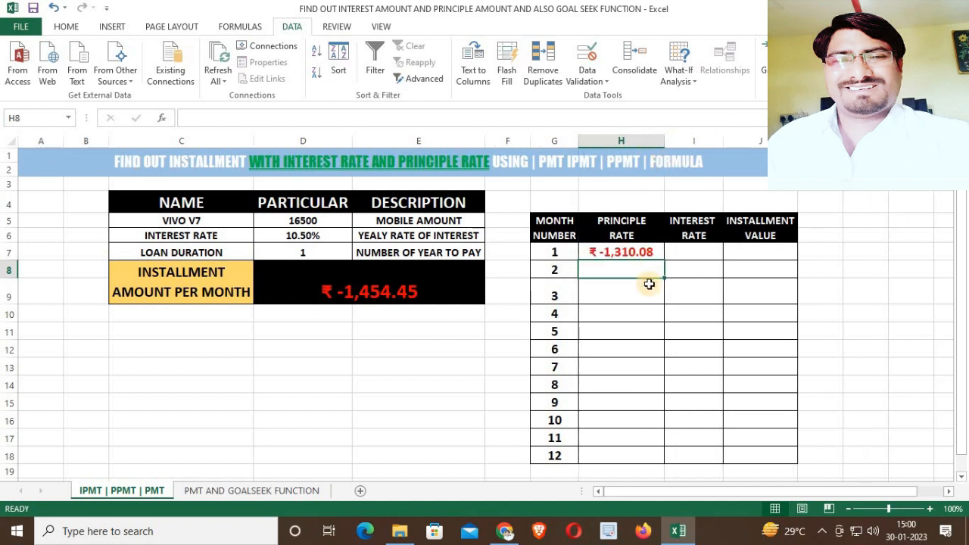
left_click(620, 254)
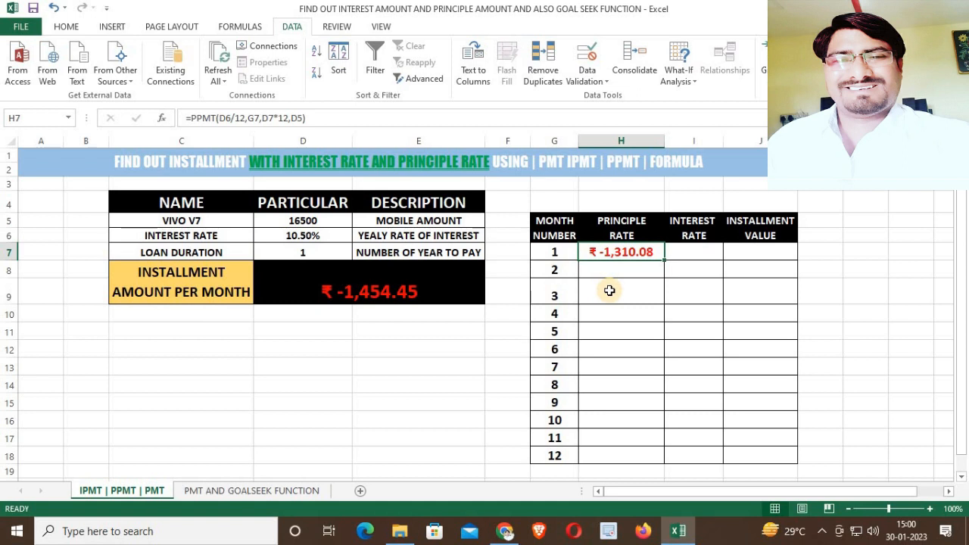
Enter =IPMT(D6/12,G7,D7*12,D5) in the interest rate cell for month 1.
left_click(684, 251)
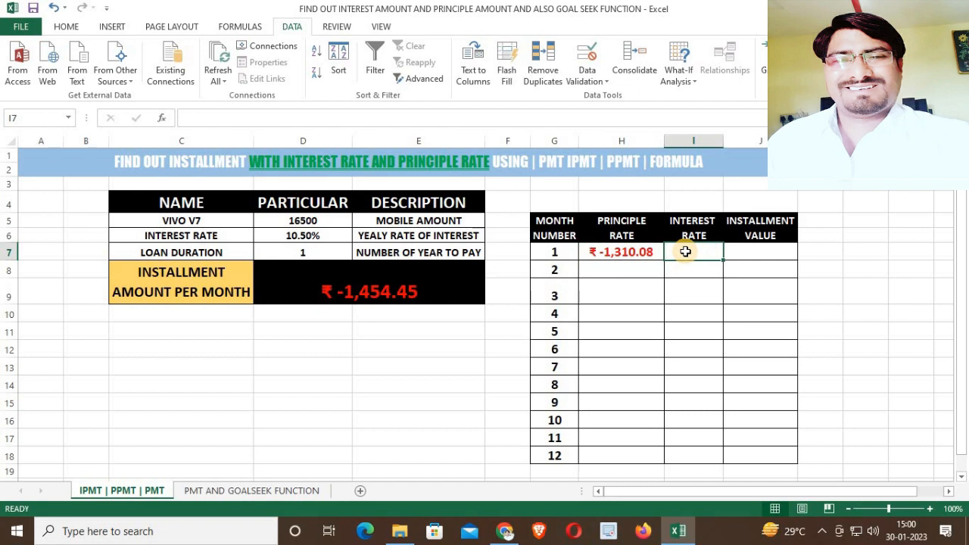
type("=IP,")
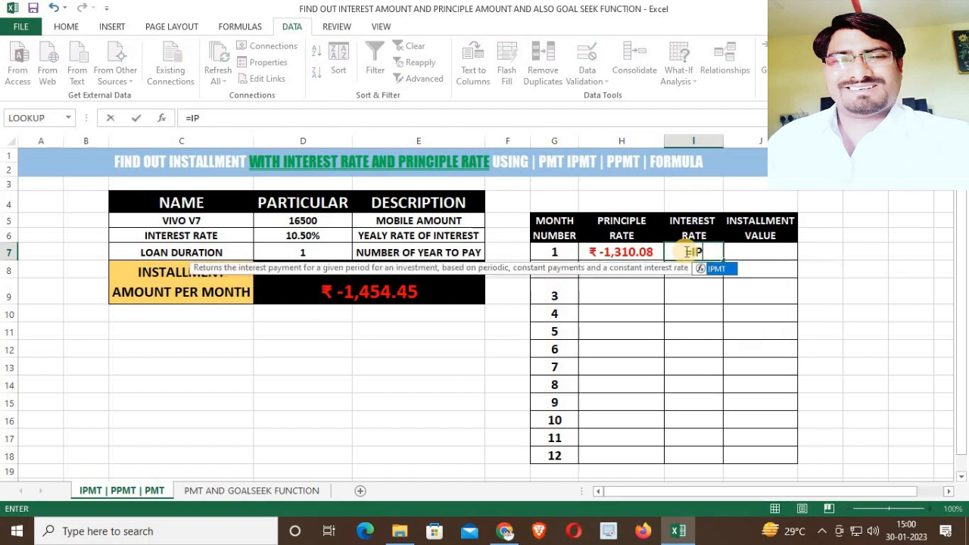
key("BackSpace")
key("Tab")
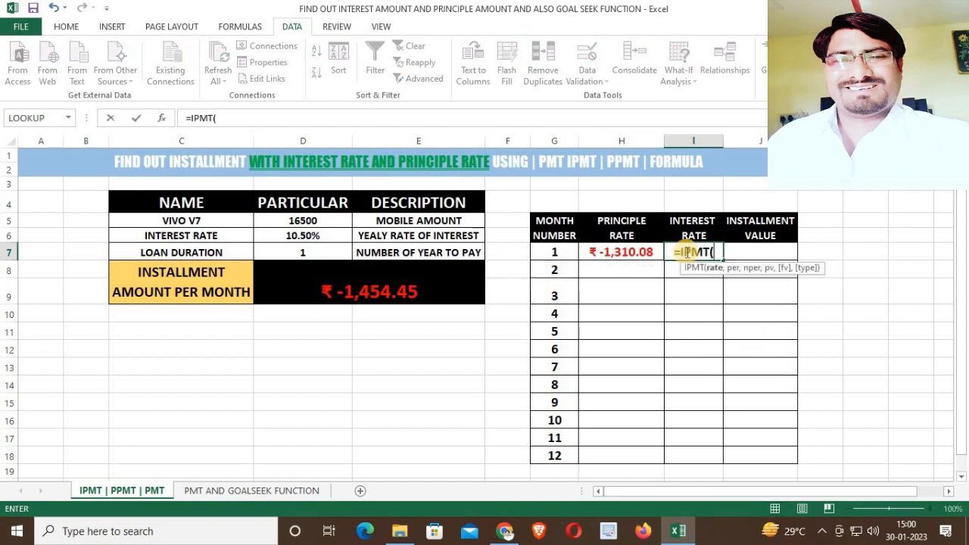
left_click(323, 238)
type("/12,")
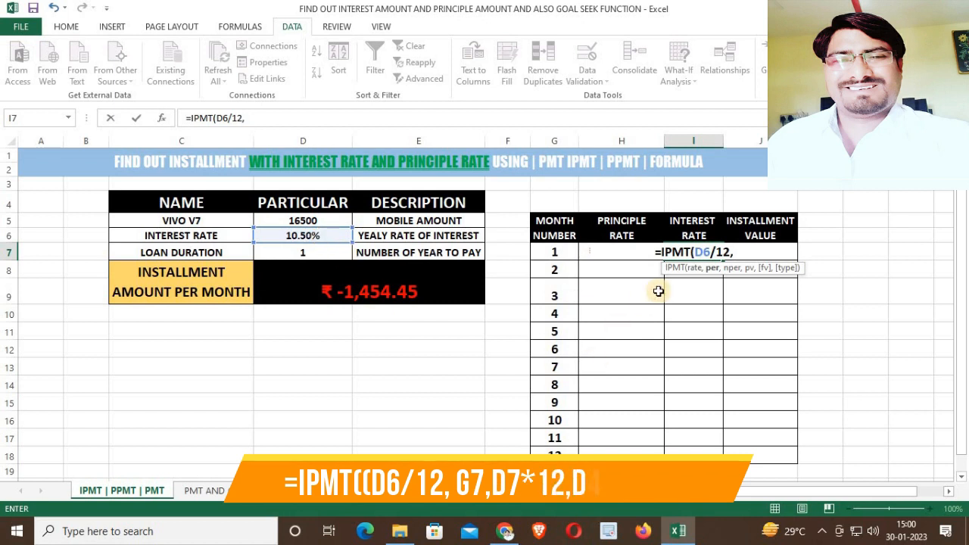
left_click(550, 249)
type(",")
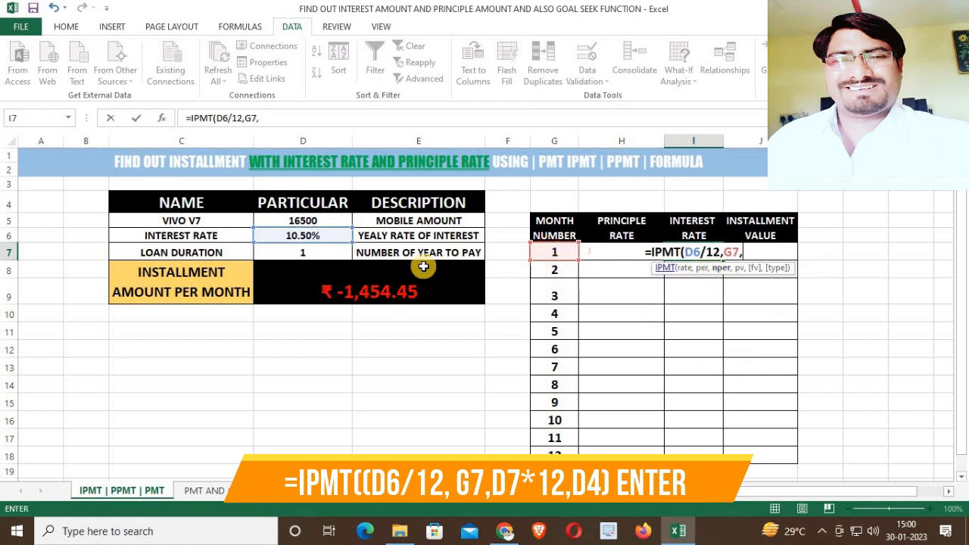
left_click(304, 250)
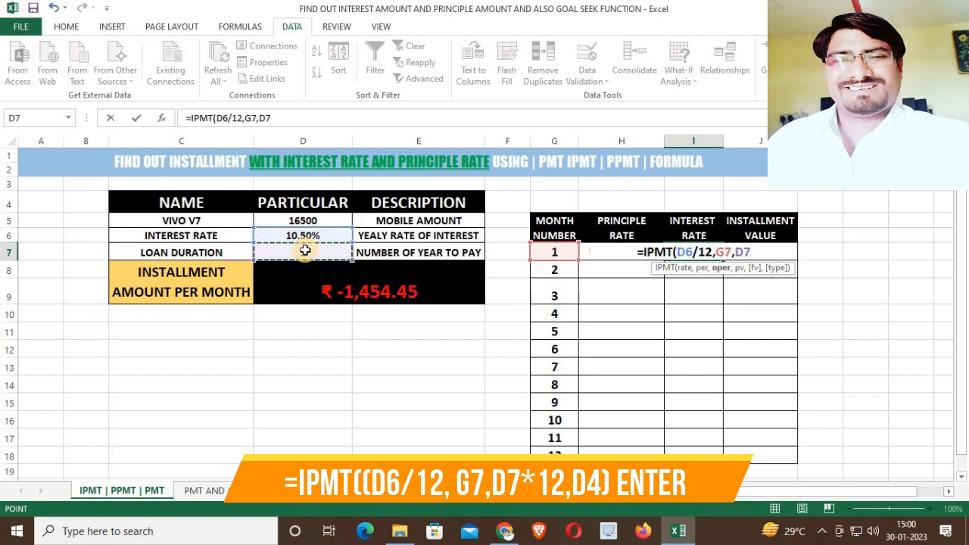
type("*12,")
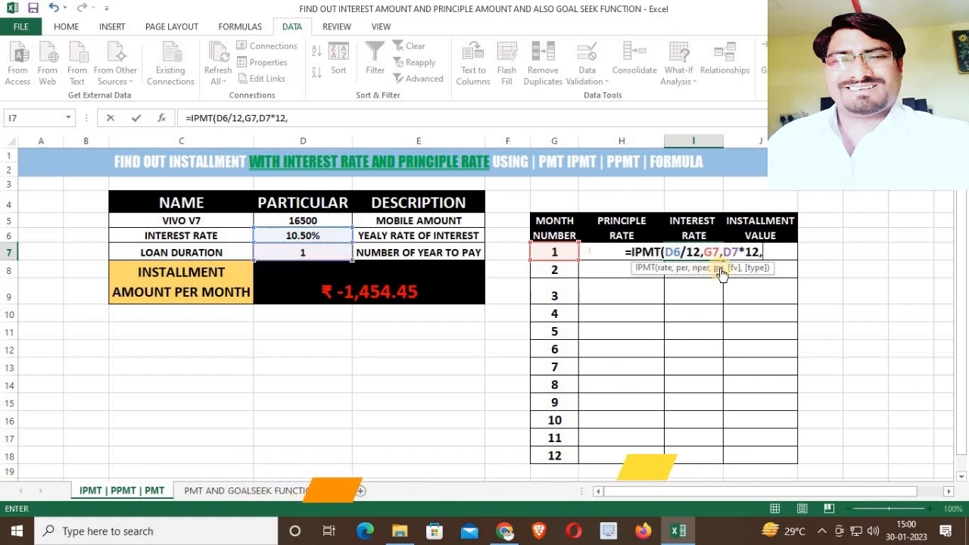
left_click(322, 221)
type(")")
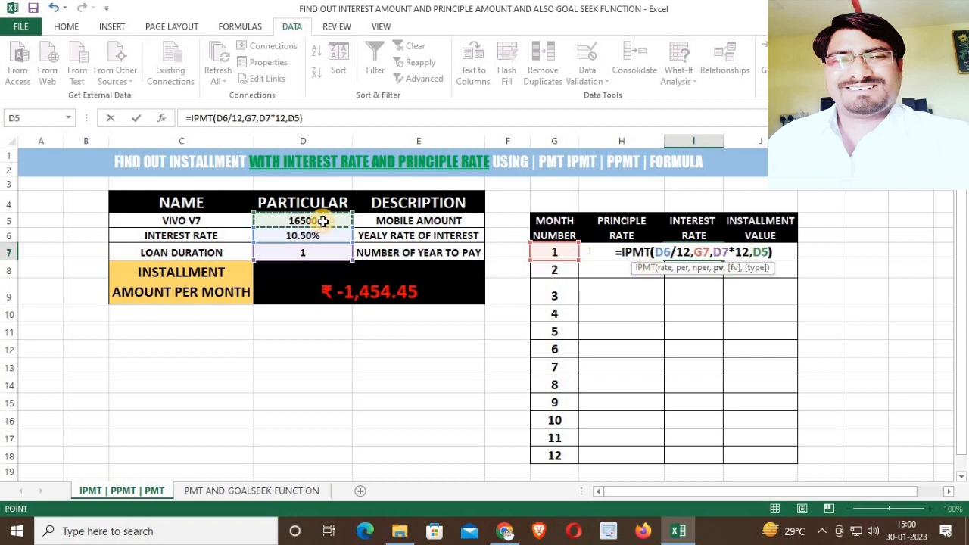
key("Return")
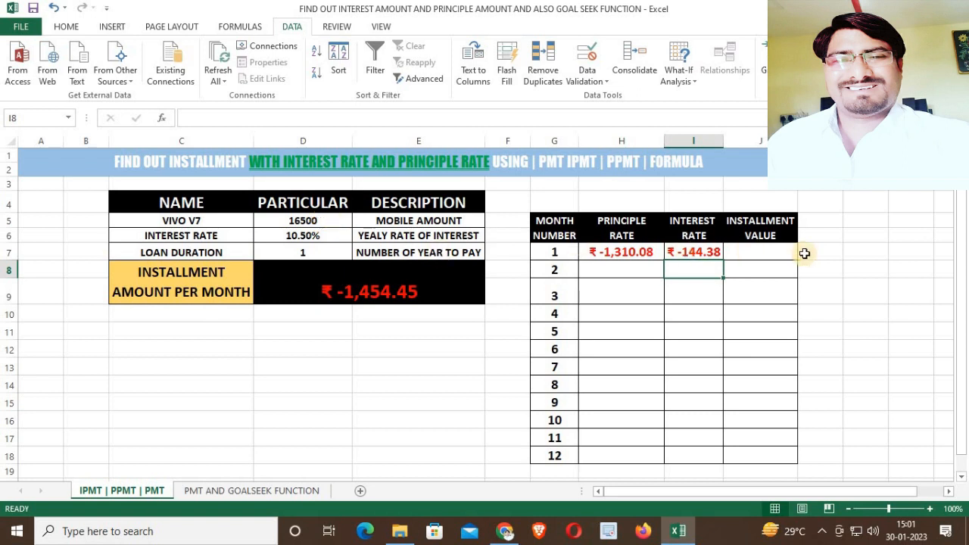
Enter =SUM(H7:I7) in the installment value cell for month 1 to add its principal and interest parts.
left_click(776, 253)
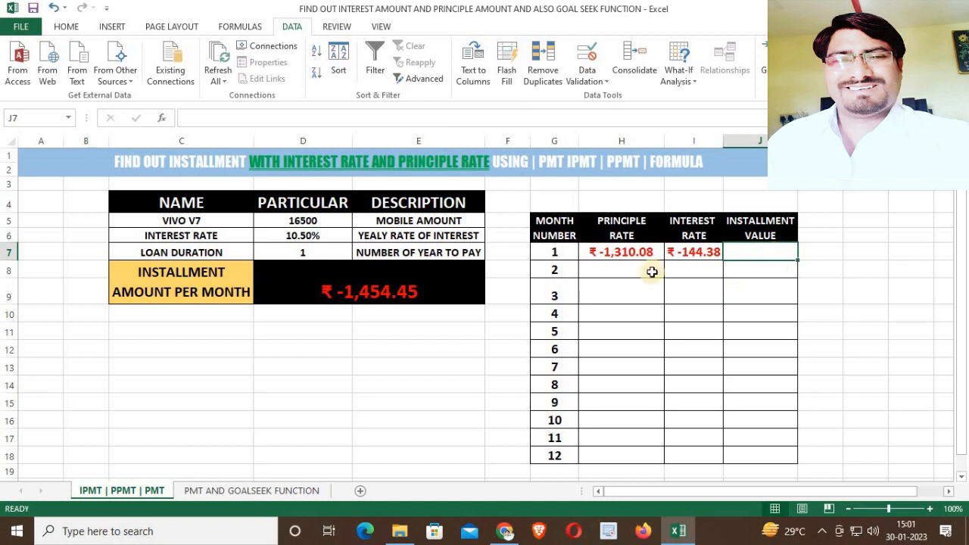
left_click(620, 252)
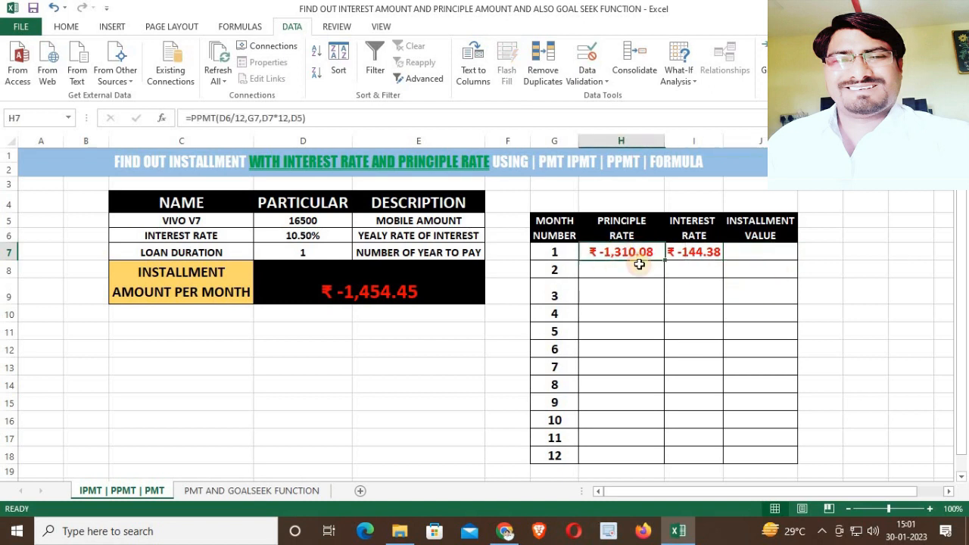
left_click(694, 252)
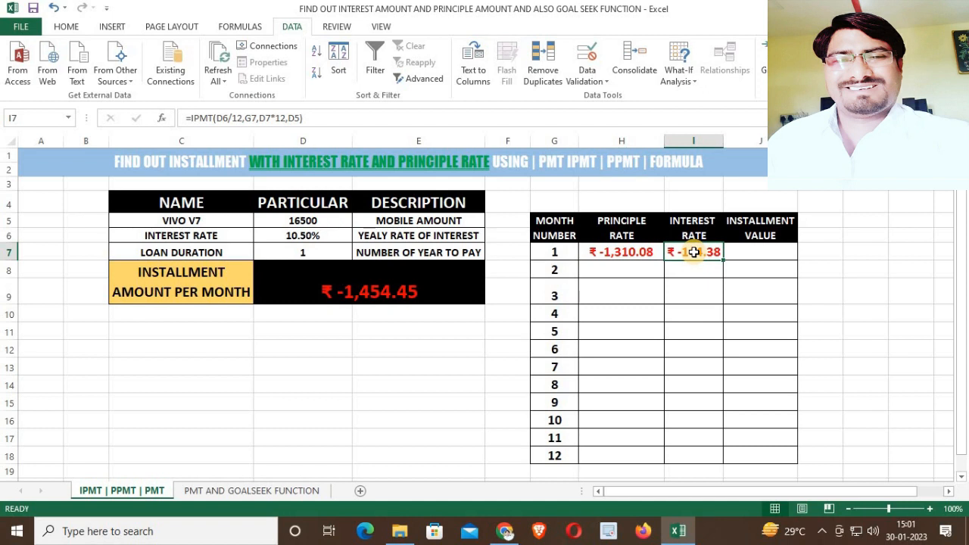
left_click(738, 252)
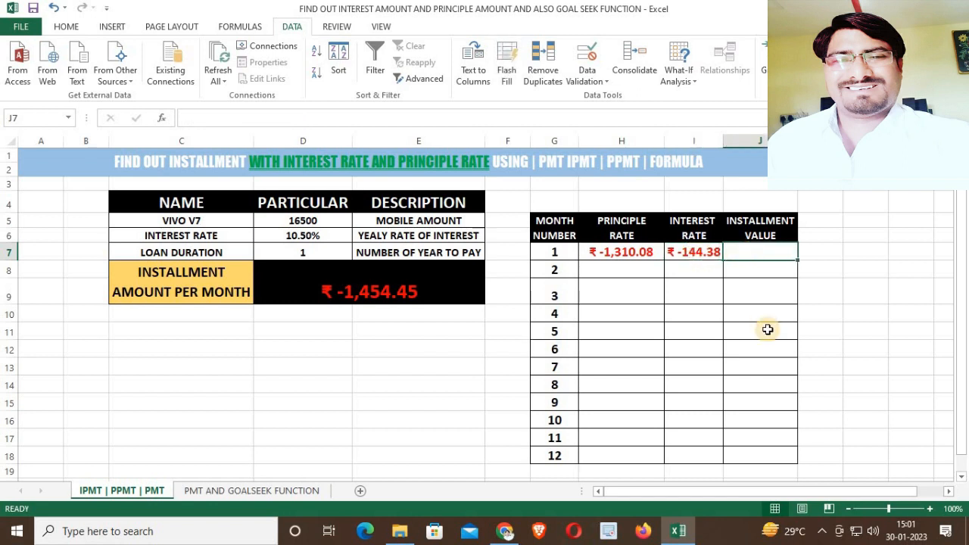
type("=SUM(")
left_click_drag(632, 250, 697, 254)
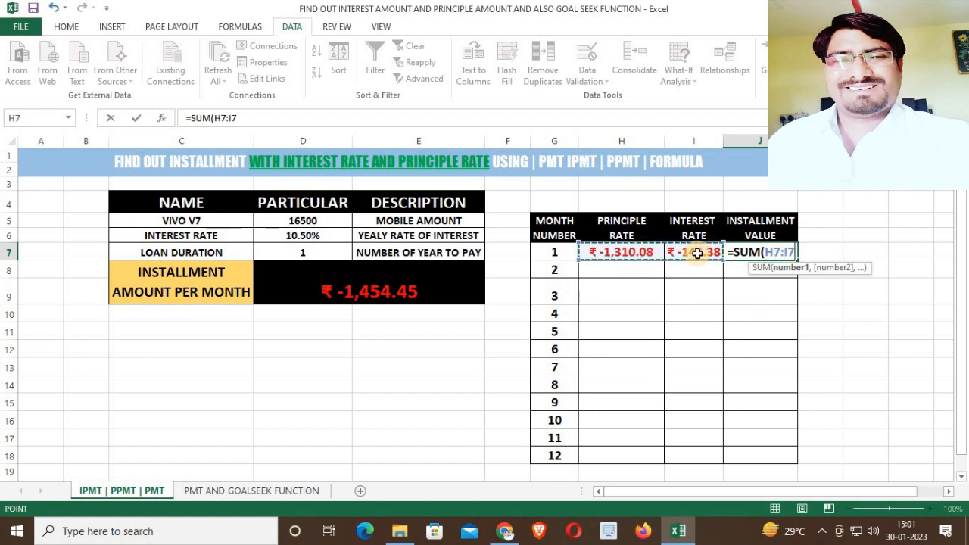
key("Return")
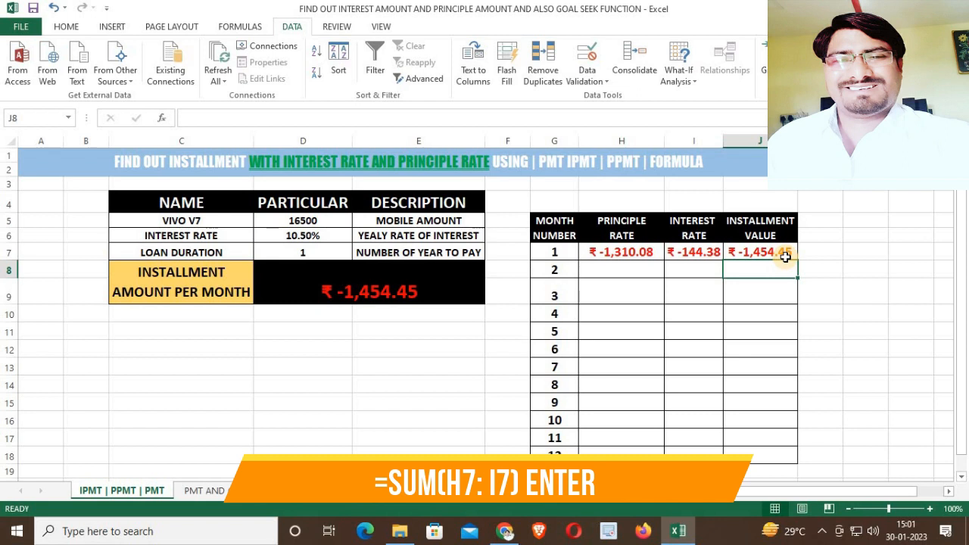
Enter =PPMT(D6/12,G8,D7*12,D5) in the principal rate cell for month 2.
left_click(612, 269)
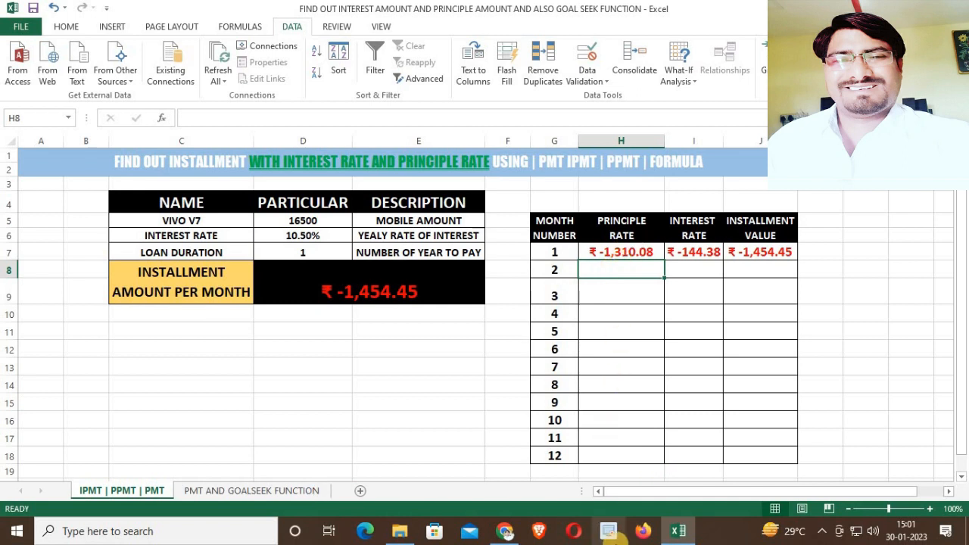
type("=")
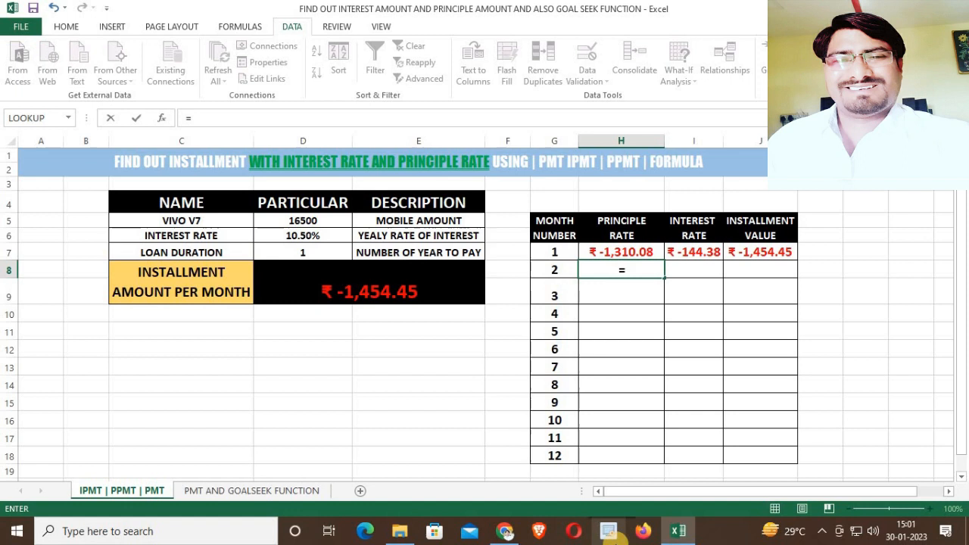
type("PP")
key("Tab")
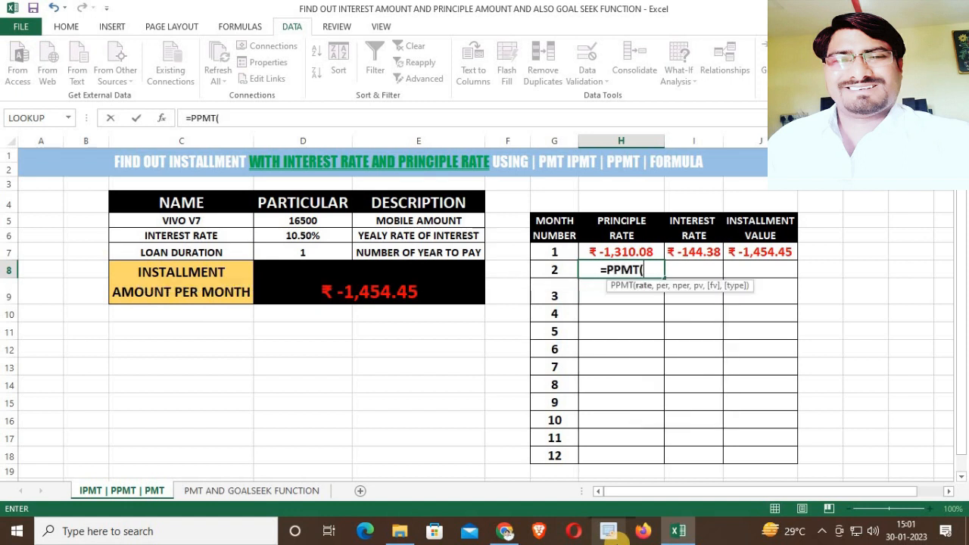
left_click(318, 235)
type("/12,")
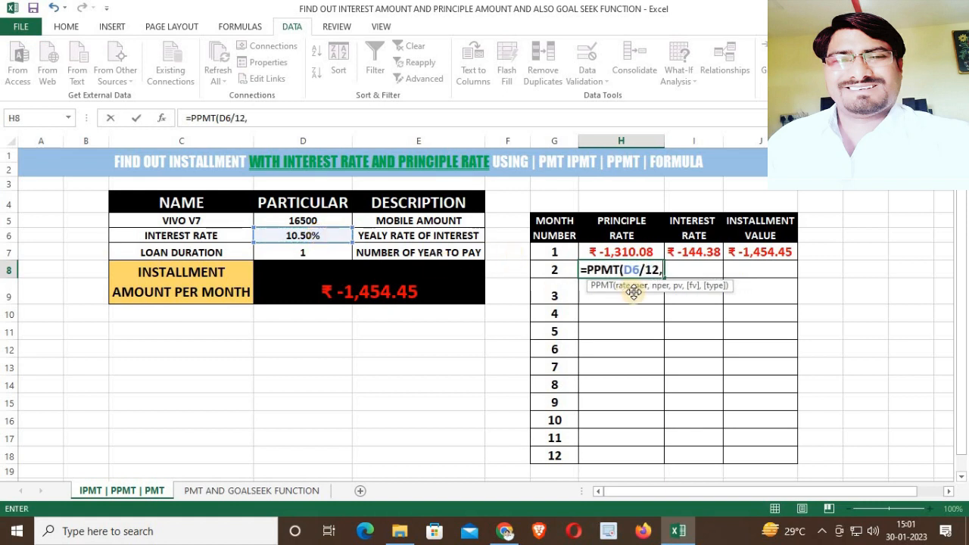
left_click(557, 269)
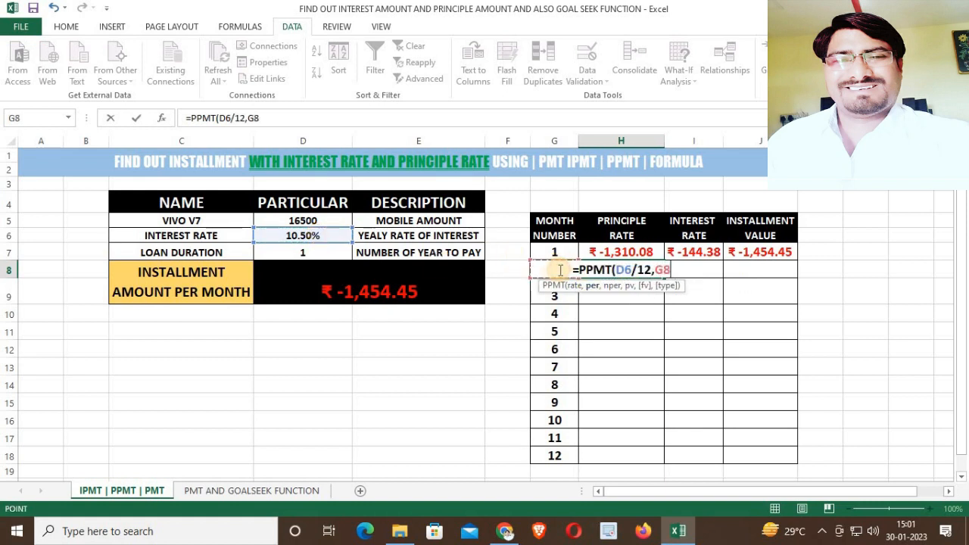
type(",")
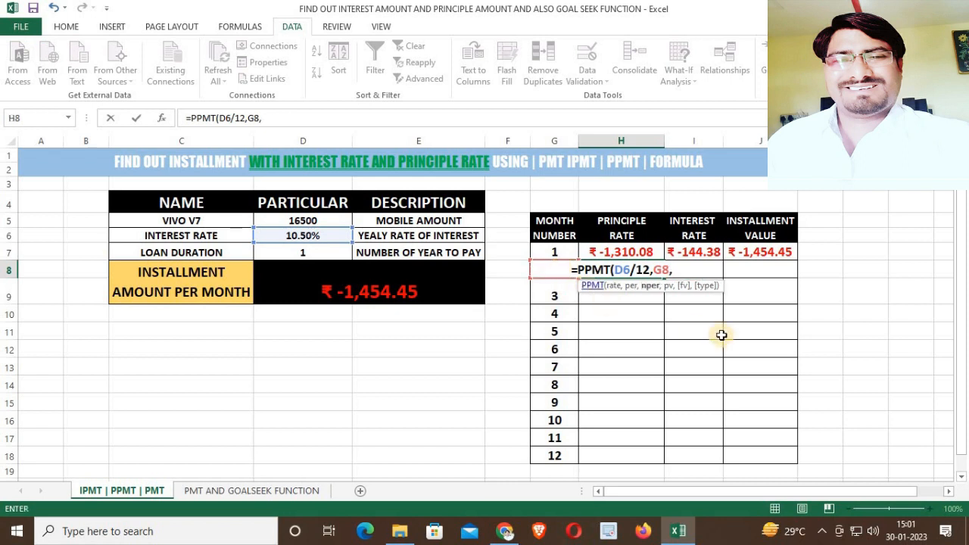
left_click(327, 259)
type("*12")
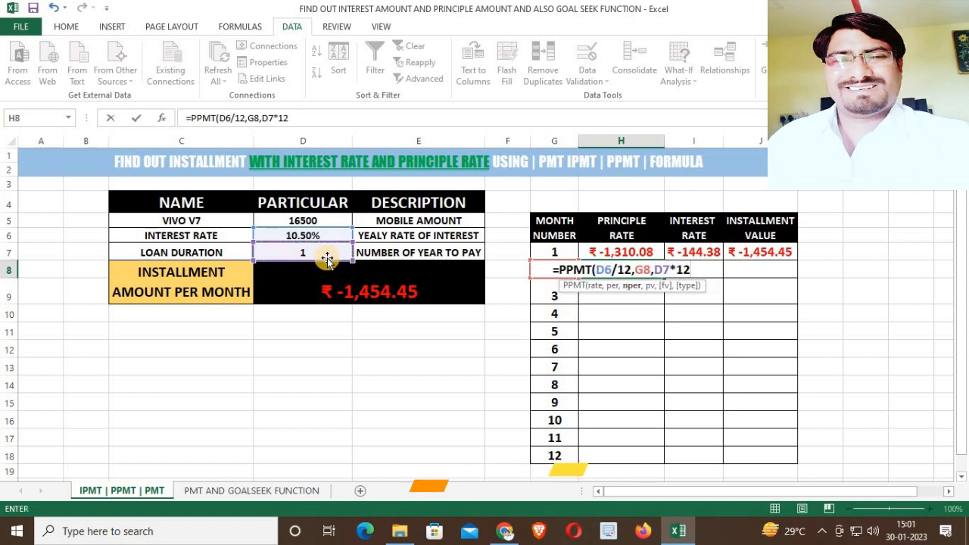
type(",")
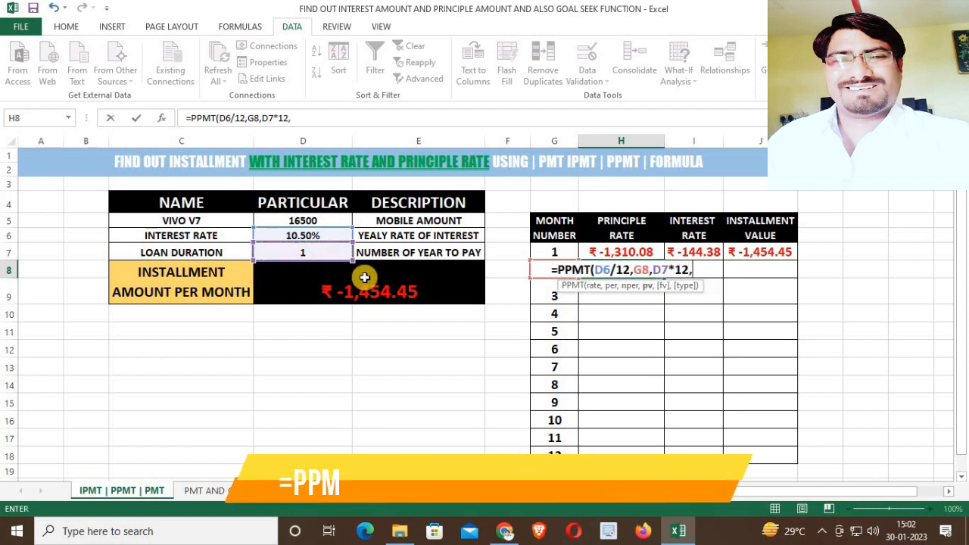
left_click(314, 221)
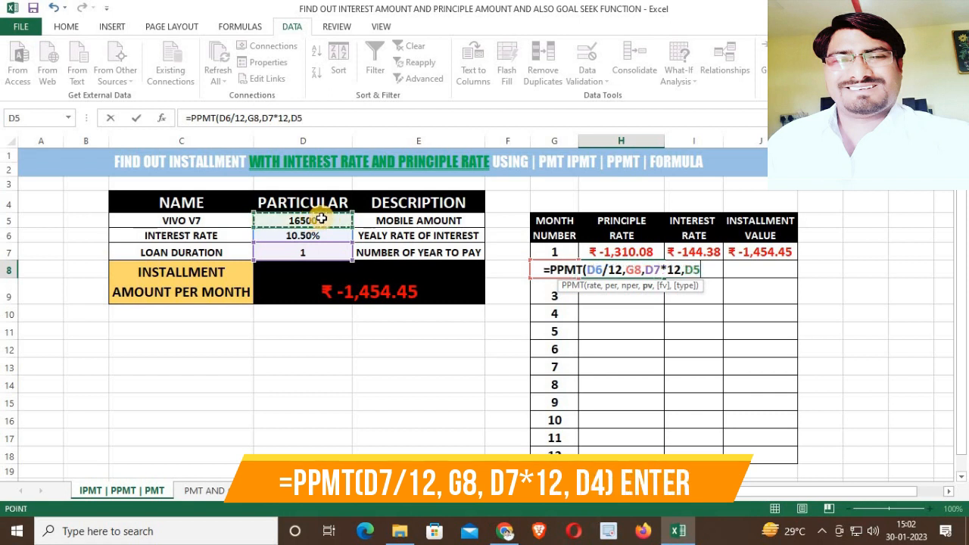
type(")")
key("Return")
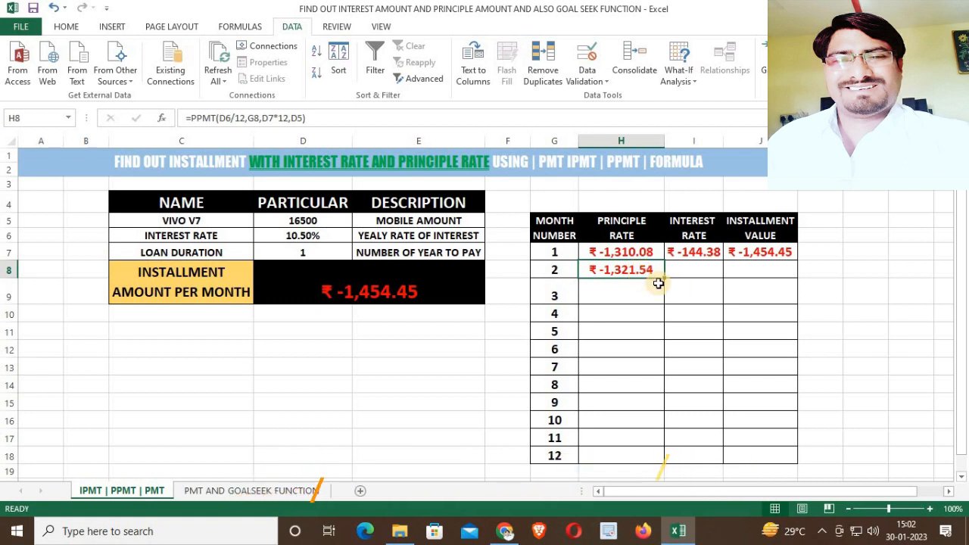
Enter =IPMT(D6/12,G8,D7*12,D5) in the interest rate cell for month 2.
left_click(690, 271)
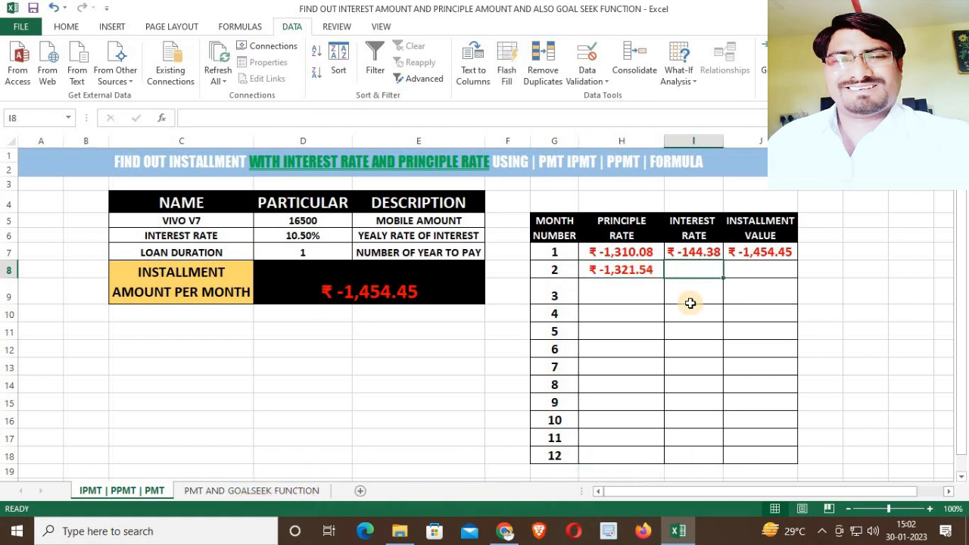
type("=")
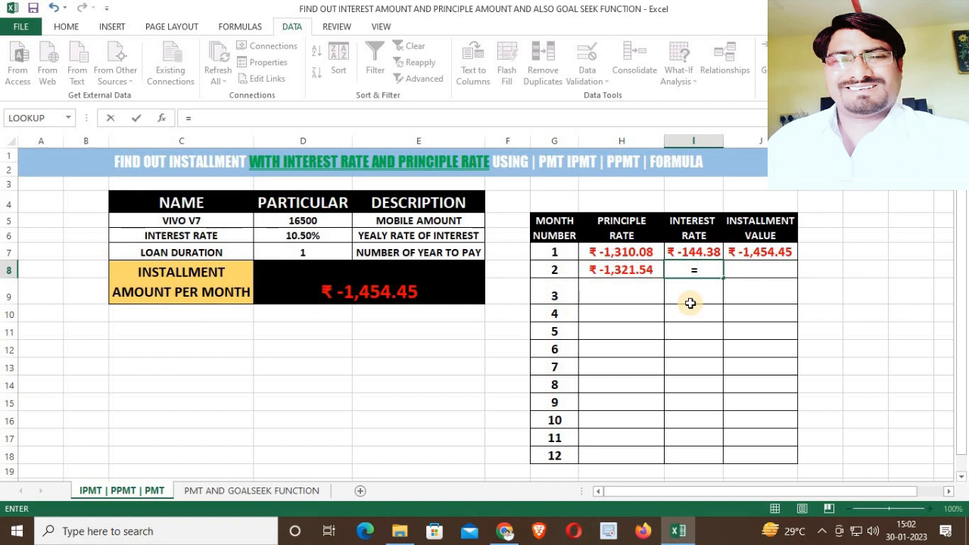
type("IPMT(")
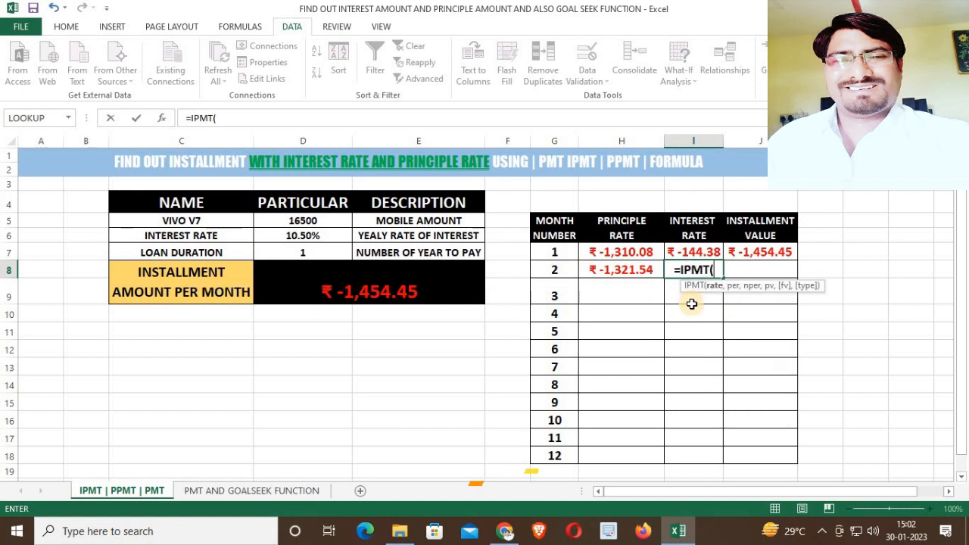
left_click(330, 234)
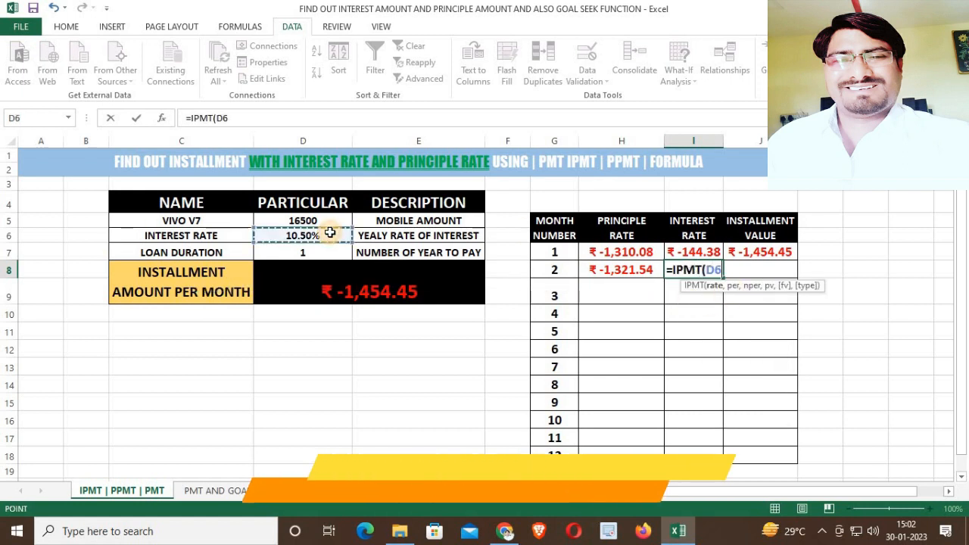
type("/12")
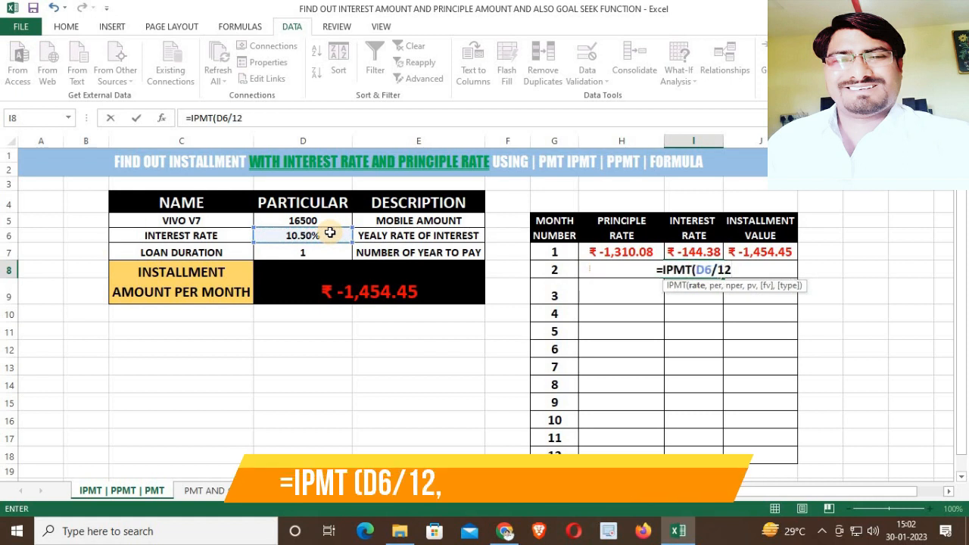
type(",")
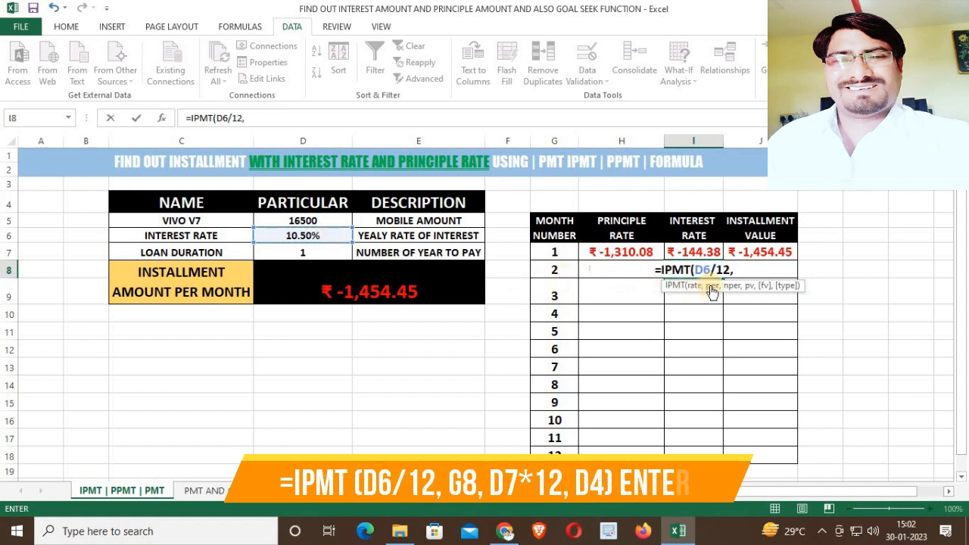
left_click(559, 272)
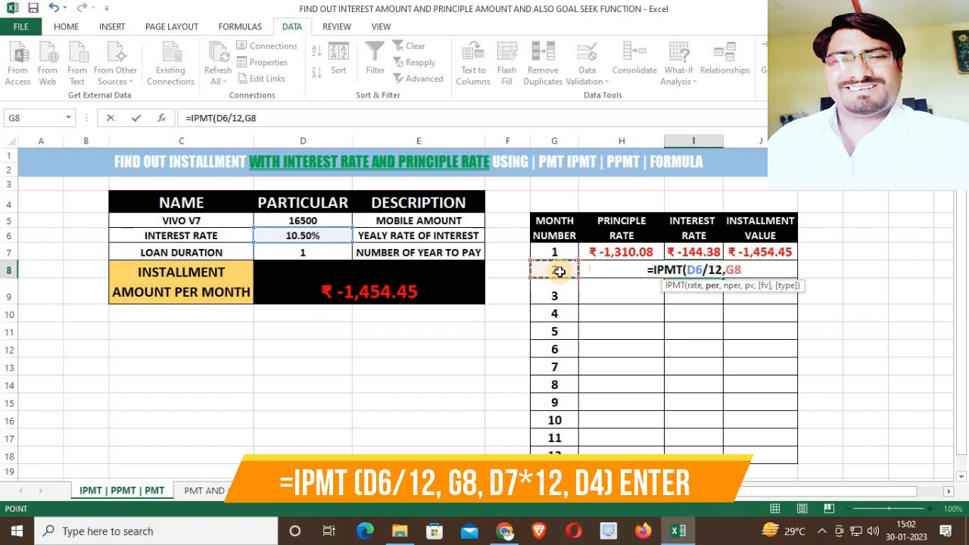
type(",")
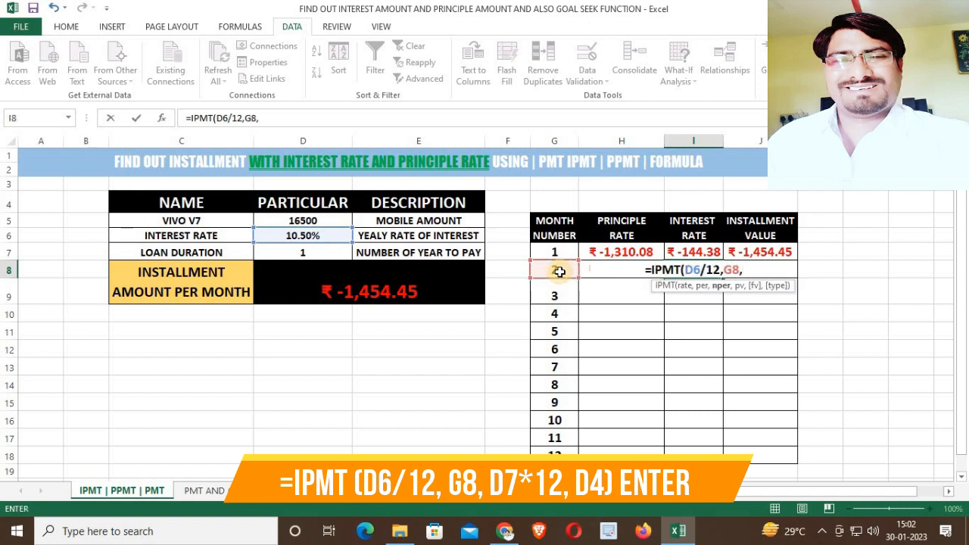
left_click(322, 253)
type("*12,")
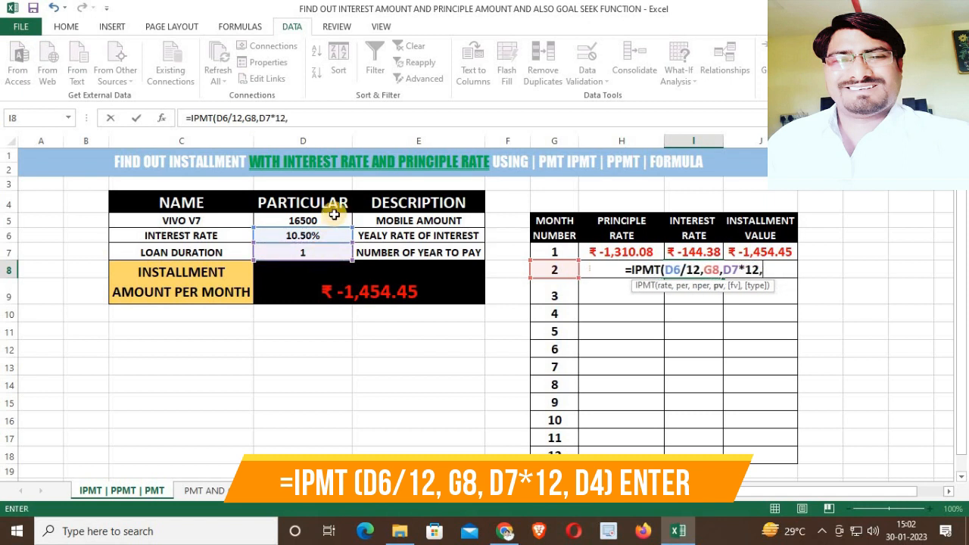
left_click(335, 217)
type(")")
key("Return")
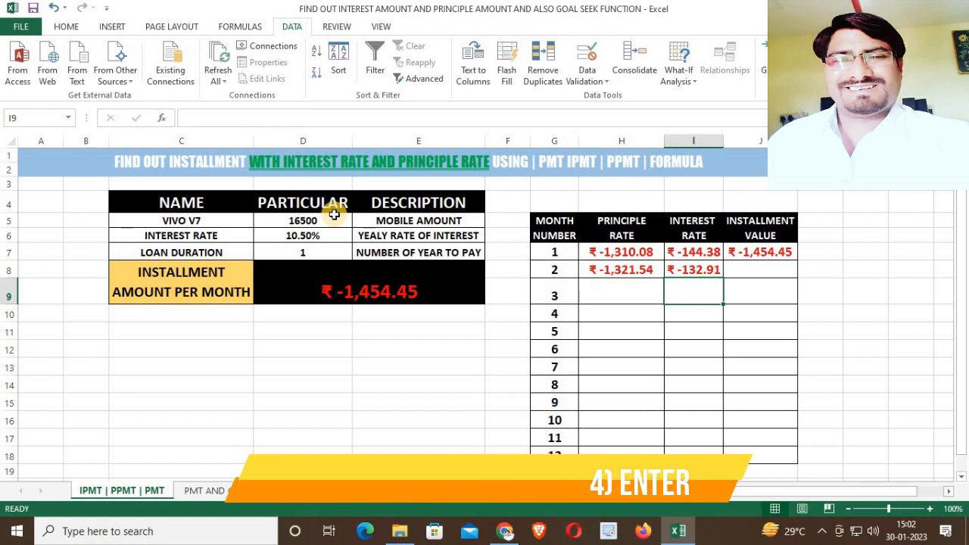
Enter =SUM(H8:I8) in the installment value cell for month 2.
key("Right")
key("Up")
type("=SUM(")
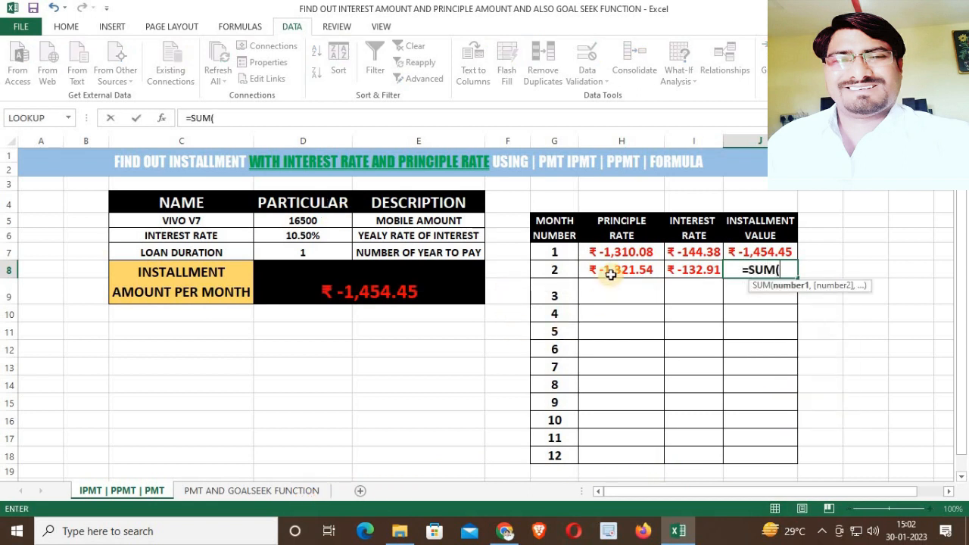
left_click_drag(642, 270, 695, 270)
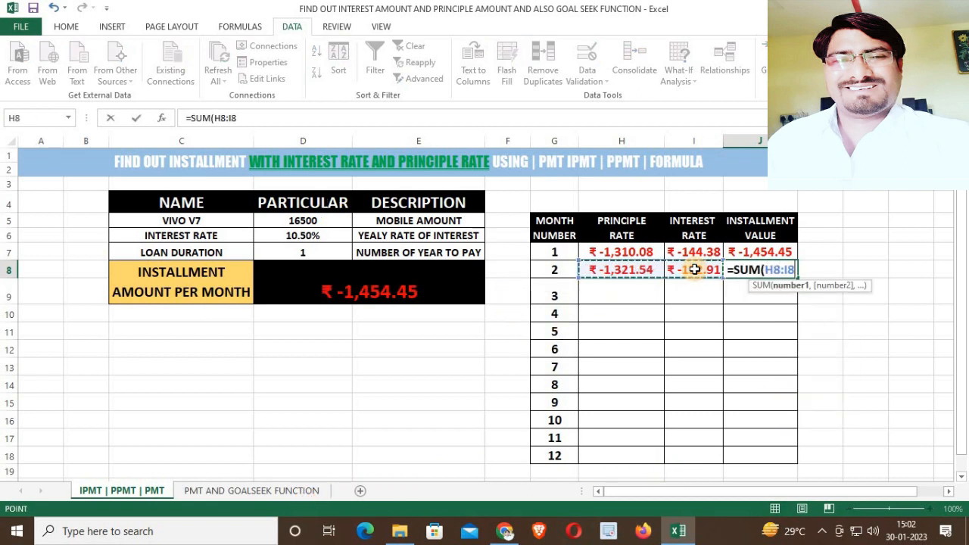
key("Return")
Enter =PPMT(D6/12,G9,D7*12,D5) in the principal rate cell for month 3.
key("Left")
key("Left")
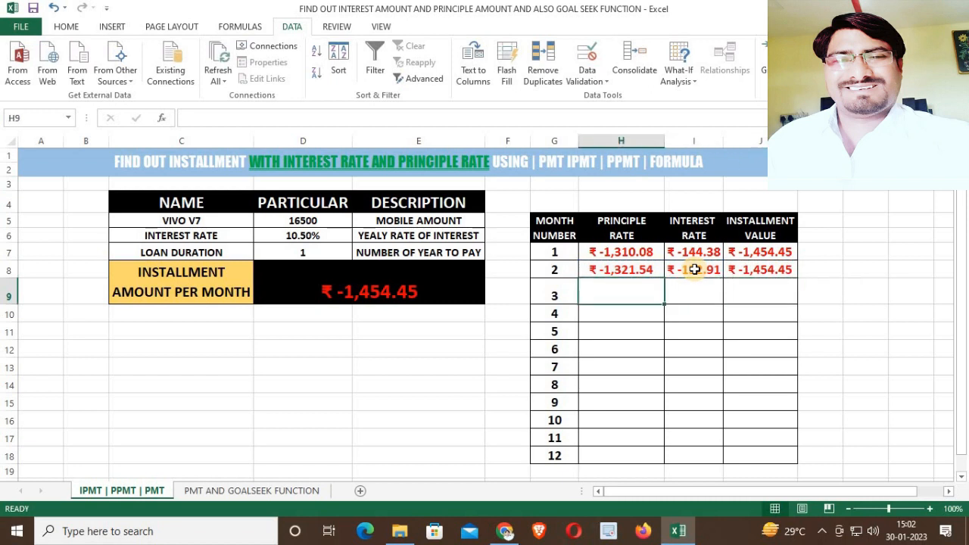
type("=")
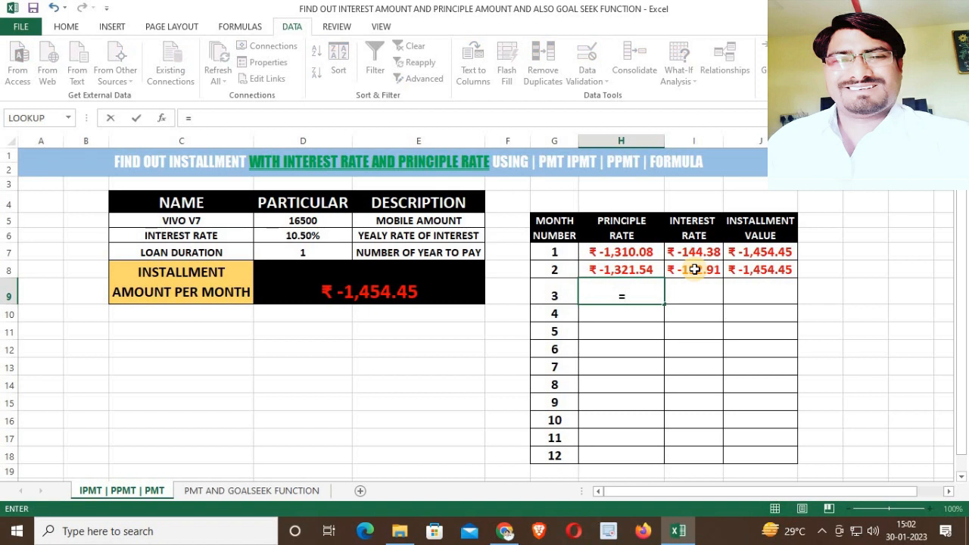
type("PPMT(")
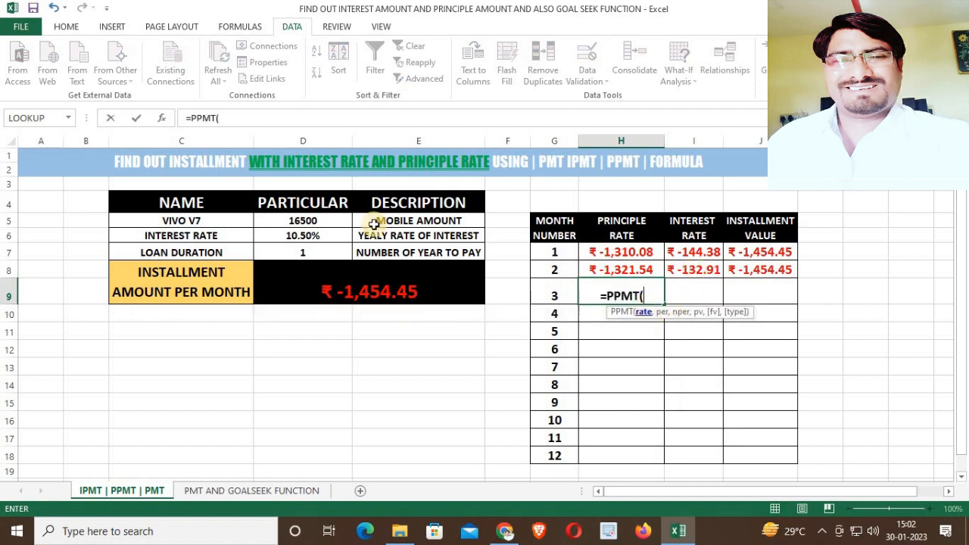
left_click(295, 238)
type("/12,")
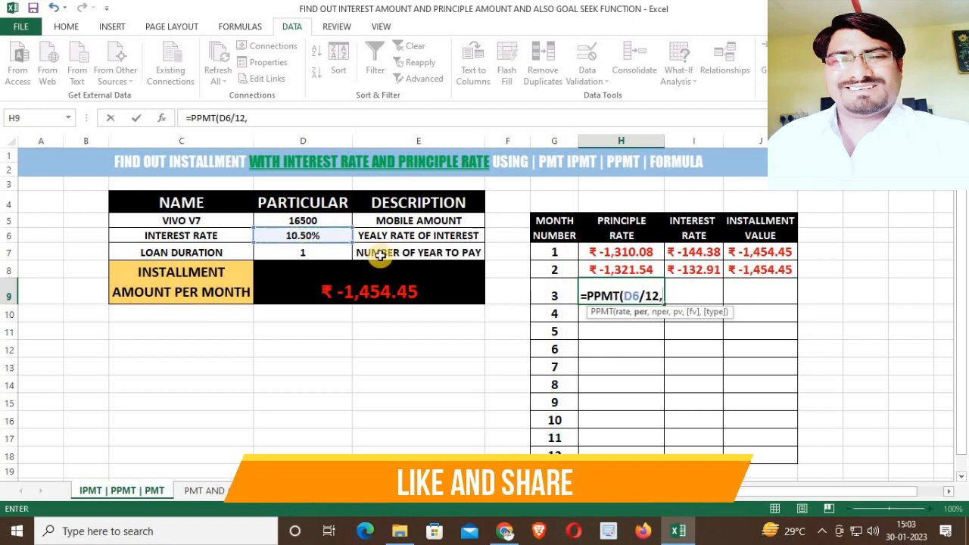
left_click(544, 290)
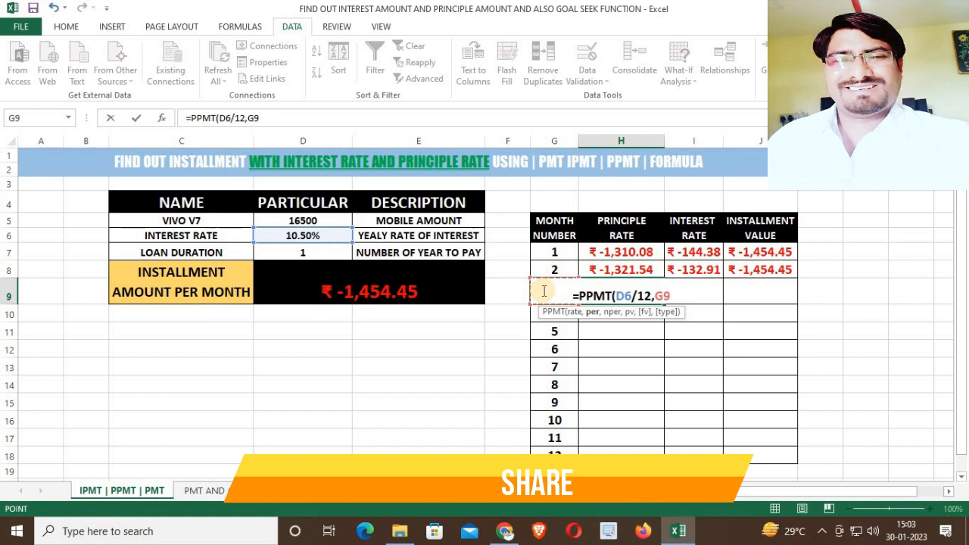
type(",")
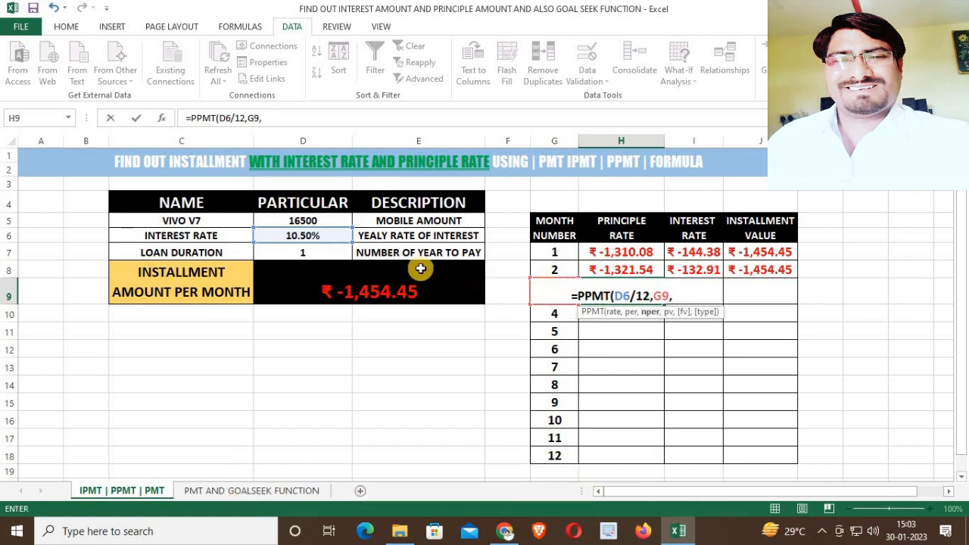
left_click(295, 251)
type("*12,")
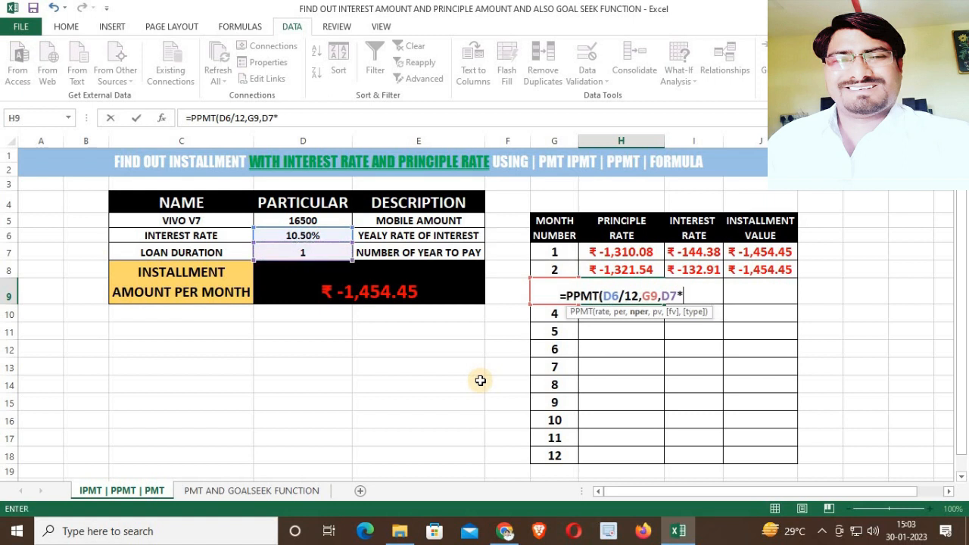
left_click(314, 219)
key("Tab")
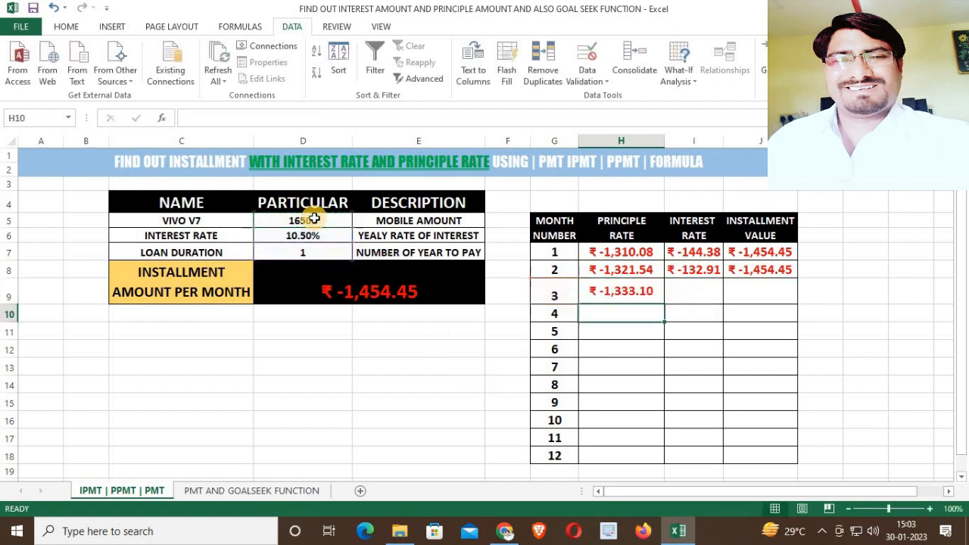
Enter =IPMT(D6/12,G9,D7*12,D5) in the interest rate cell for month 3.
type("=IP")
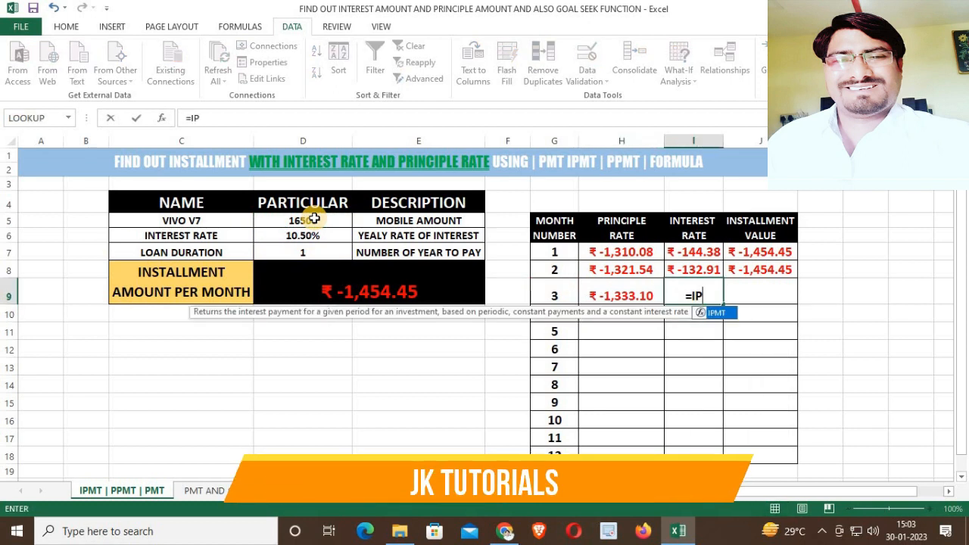
key("Tab")
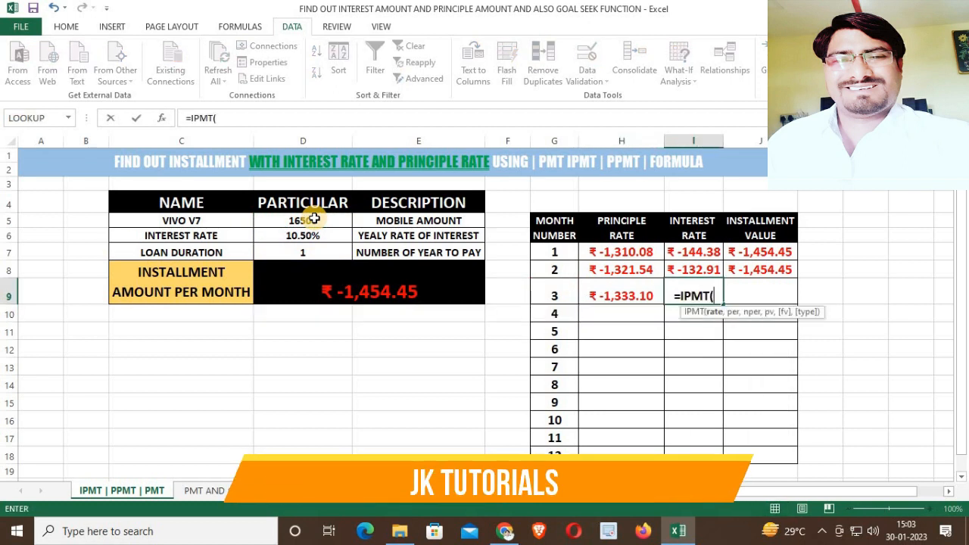
left_click(301, 238)
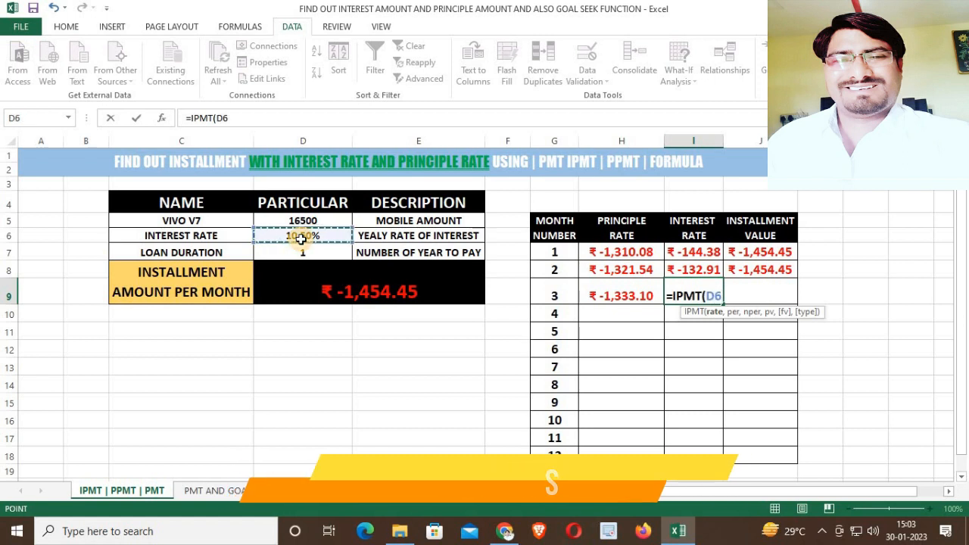
type("/12,")
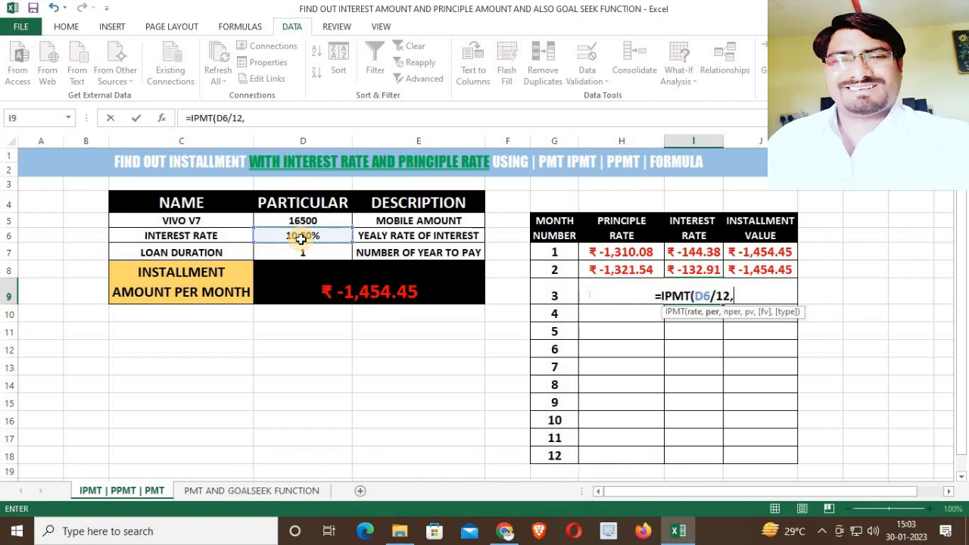
left_click(554, 297)
type(",")
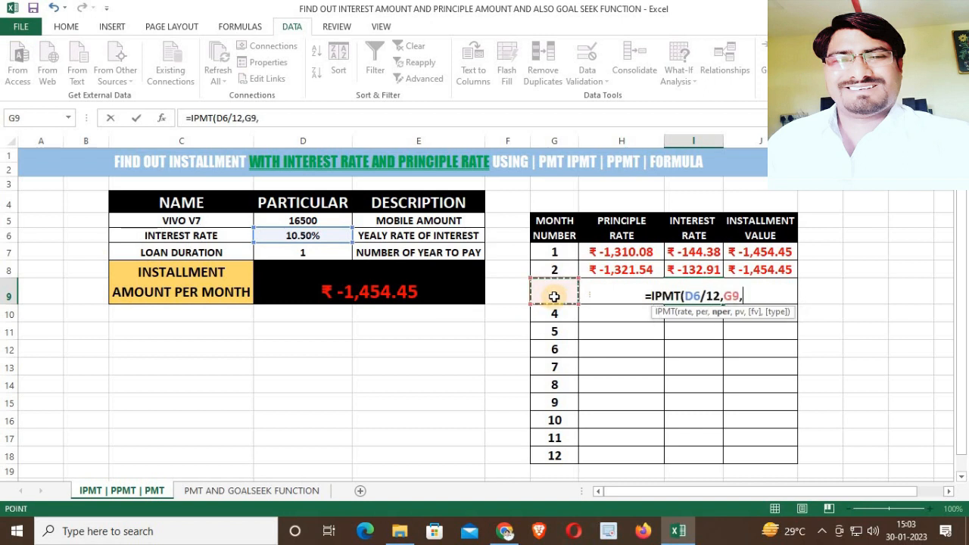
left_click(322, 253)
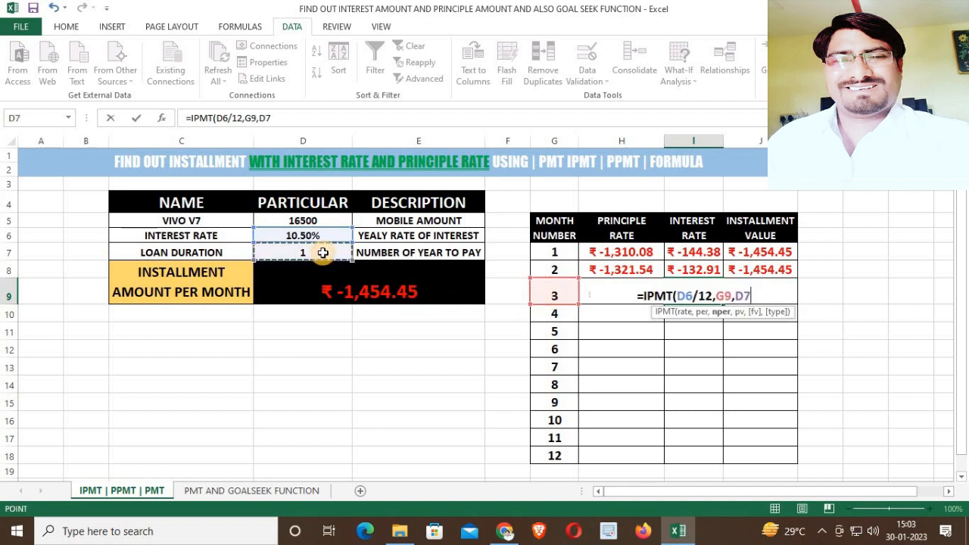
type("*12,")
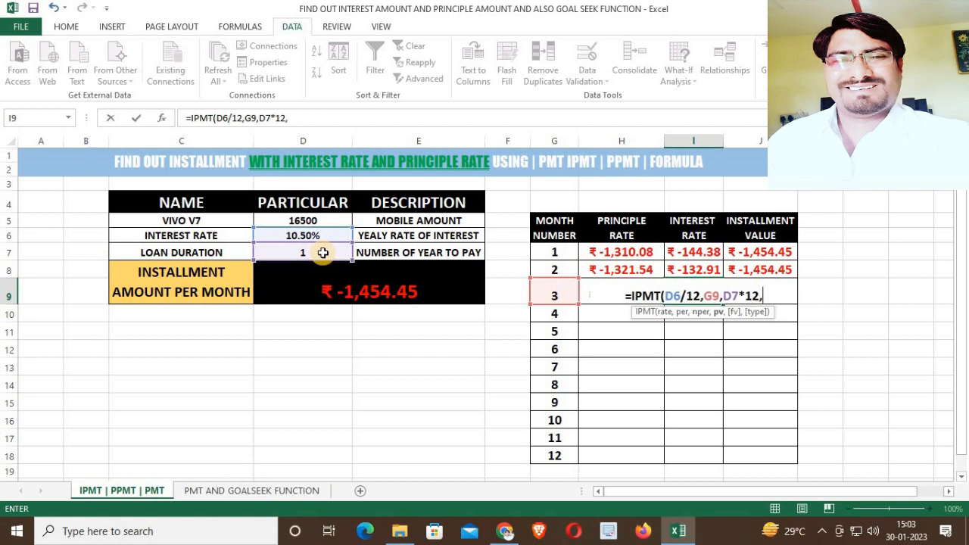
left_click(319, 218)
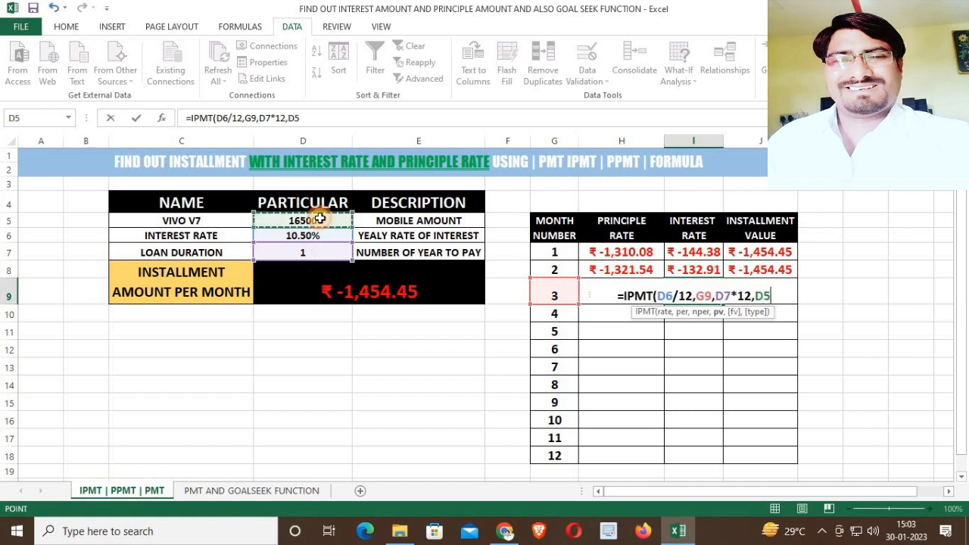
type(")")
key("Return")
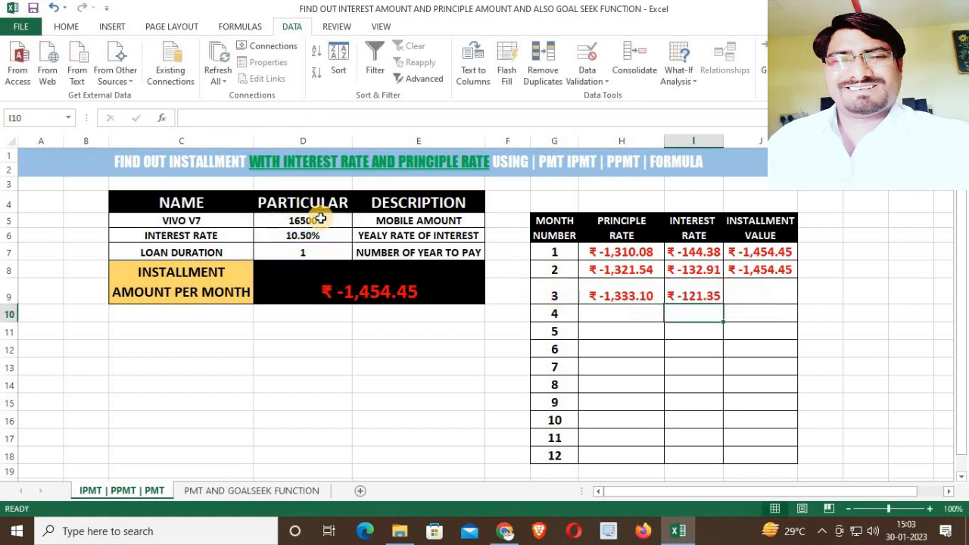
Enter =SUM(H9:I9) in the installment value cell for month 3.
left_click(749, 292)
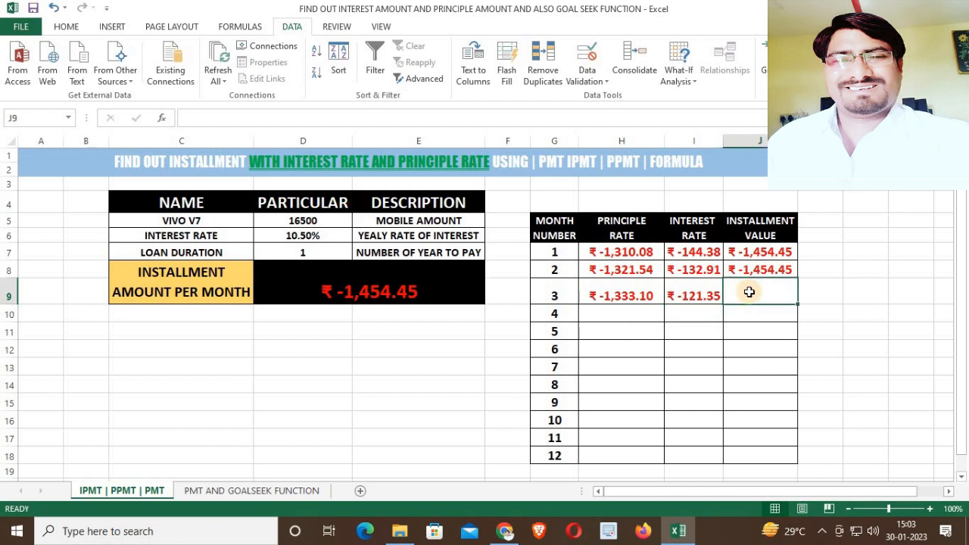
type("=SUM(")
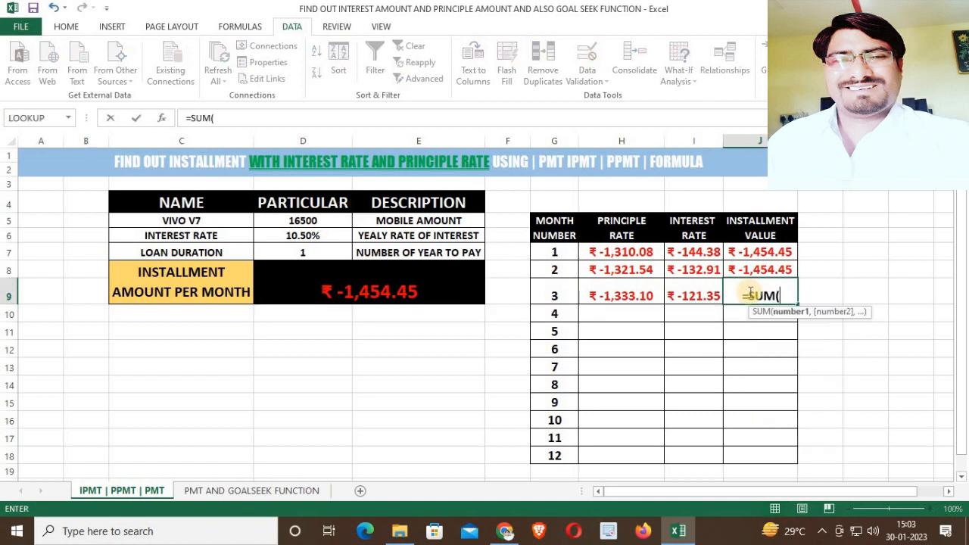
left_click_drag(599, 294, 677, 296)
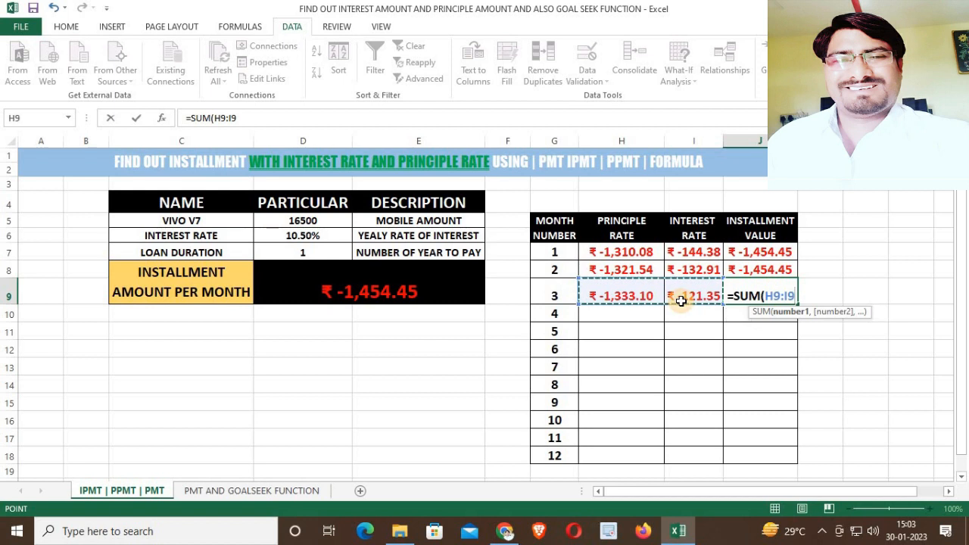
key("Return")
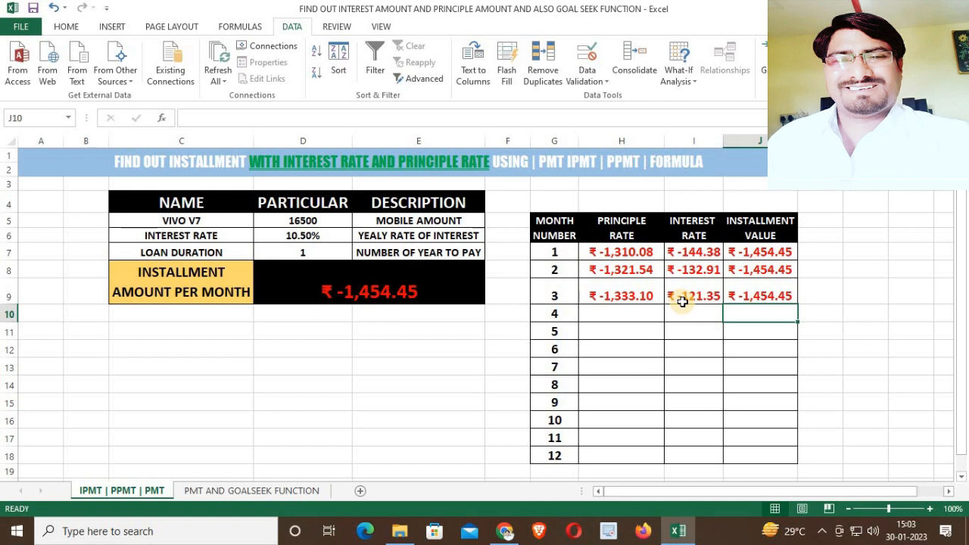
Try to fill the month 3 principal formula down to month 12, then undo the fill.
left_click_drag(619, 258, 622, 298)
left_click_drag(690, 254, 697, 295)
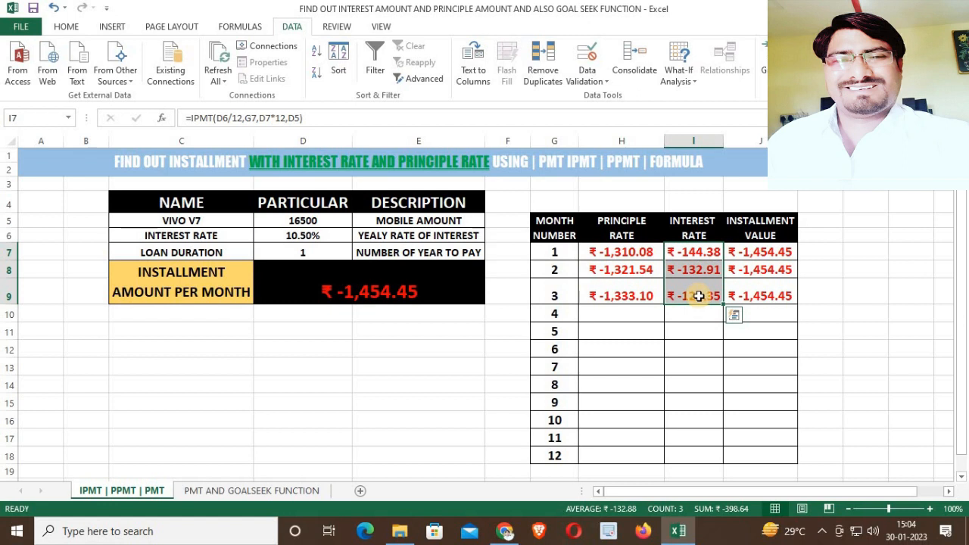
left_click_drag(615, 312, 614, 455)
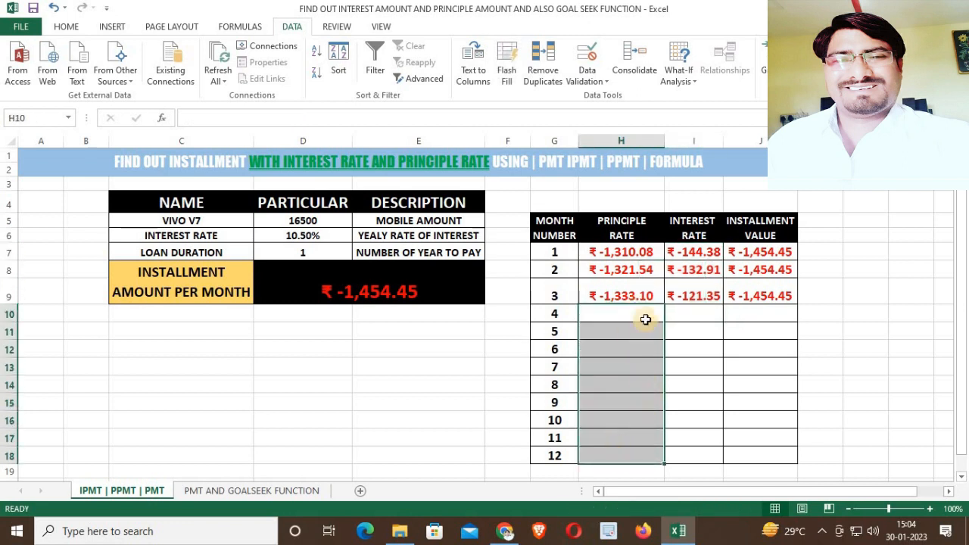
left_click(644, 294)
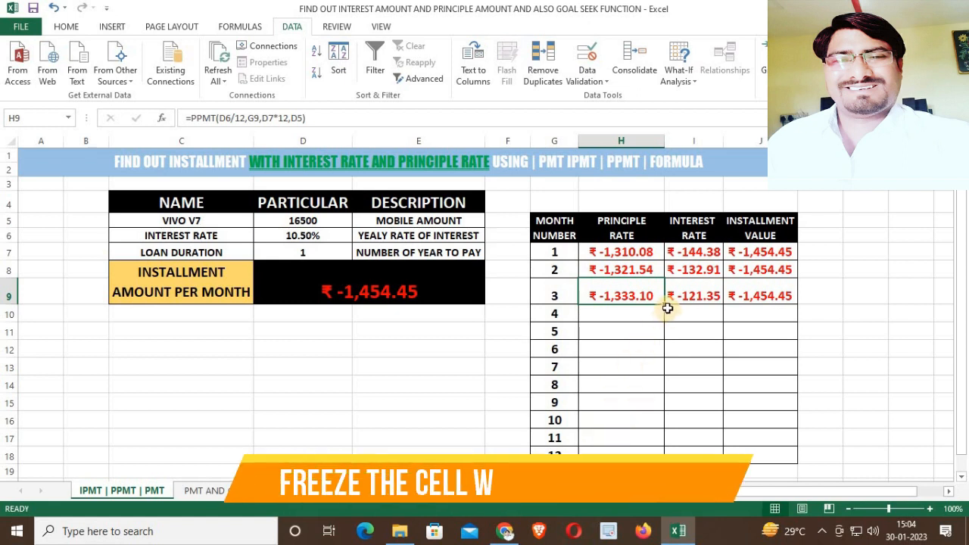
left_click_drag(667, 304, 648, 443)
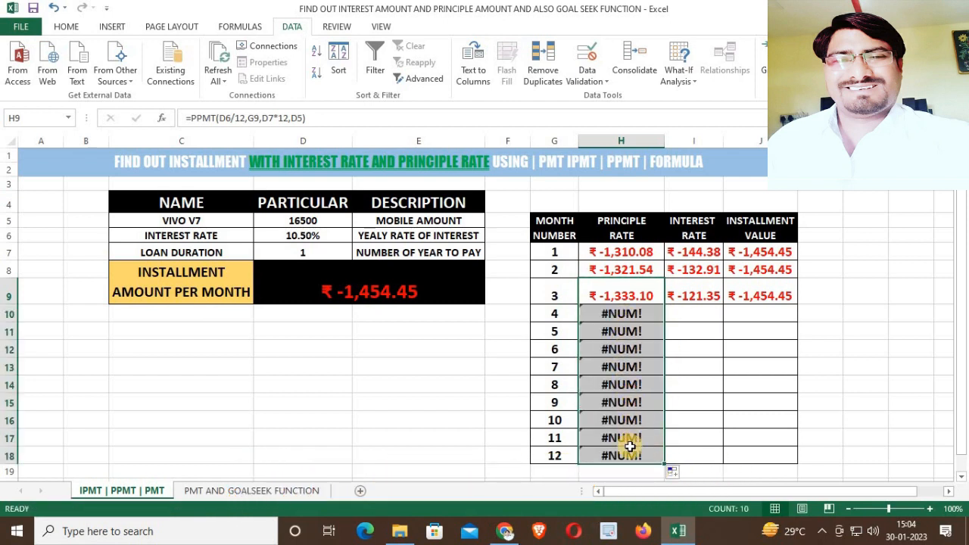
key("ctrl+z")
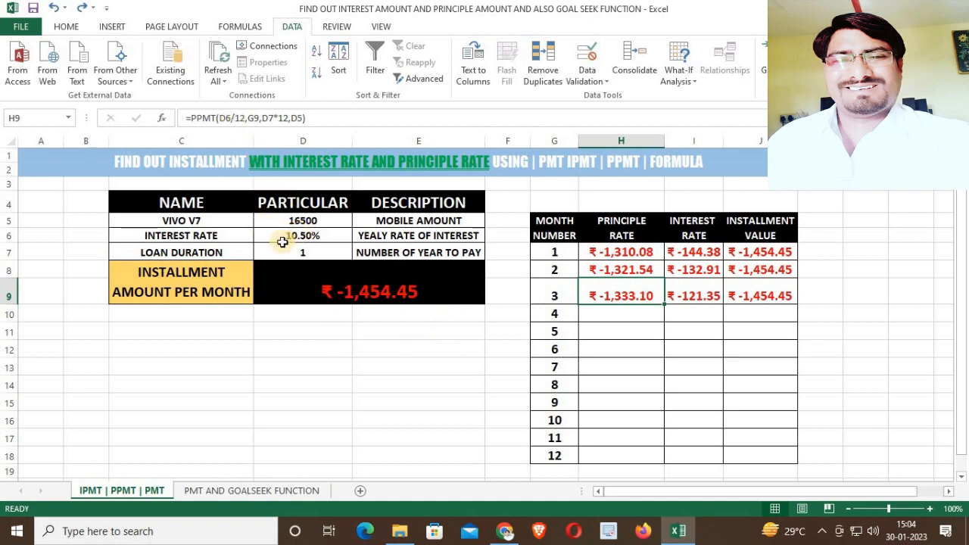
Edit the month 3 principal formula to use absolute references: =PPMT($D$6/12,$G$9,$D$7*12,$D$5).
left_click(229, 118)
left_click(229, 118)
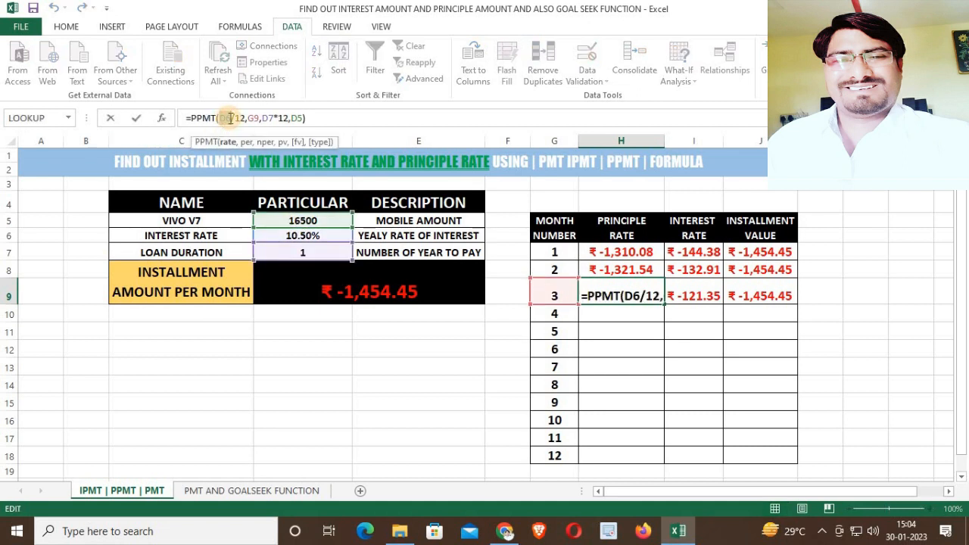
key("F4")
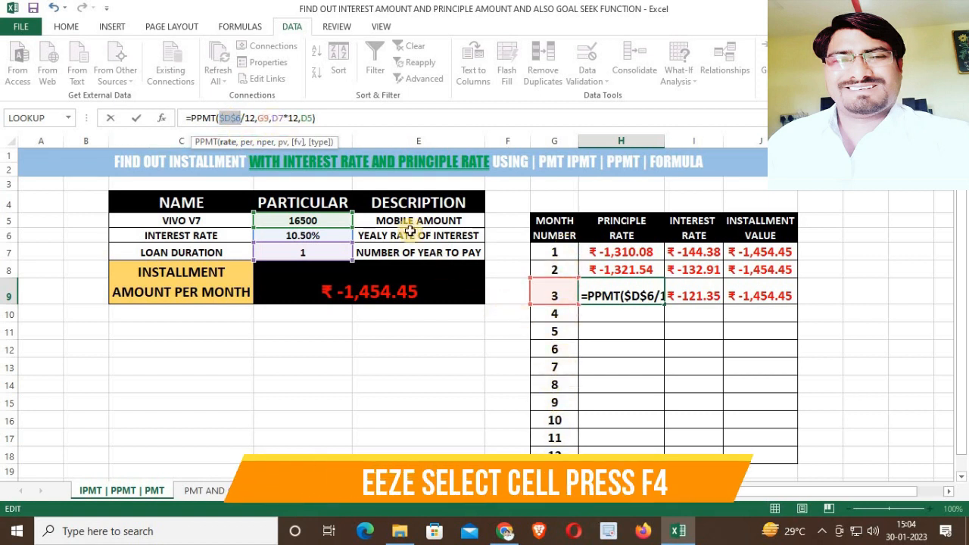
left_click_drag(271, 118, 282, 118)
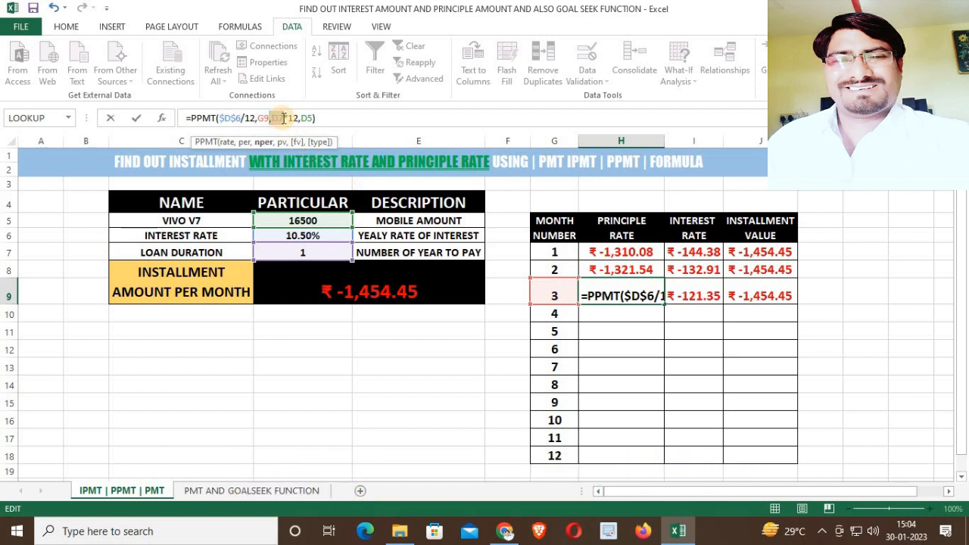
key("F4")
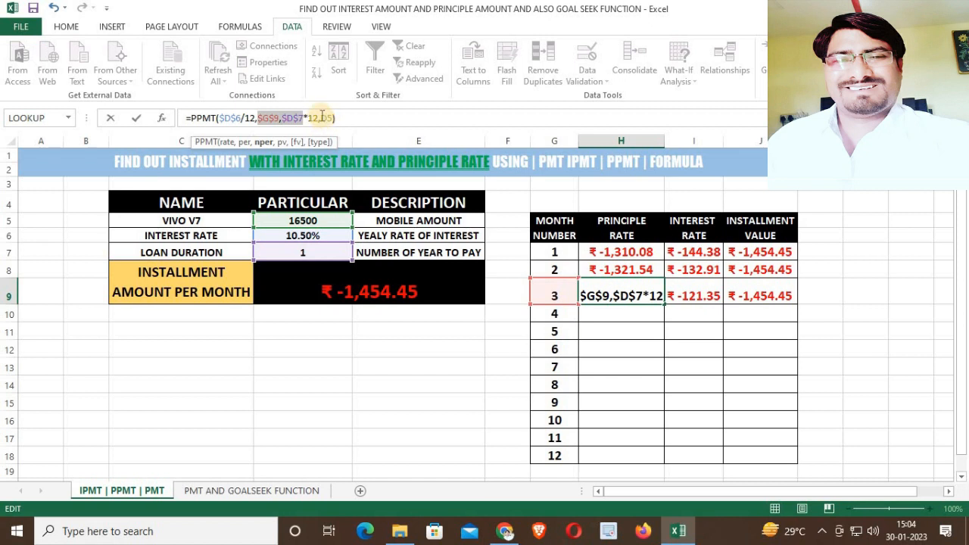
left_click_drag(321, 118, 331, 116)
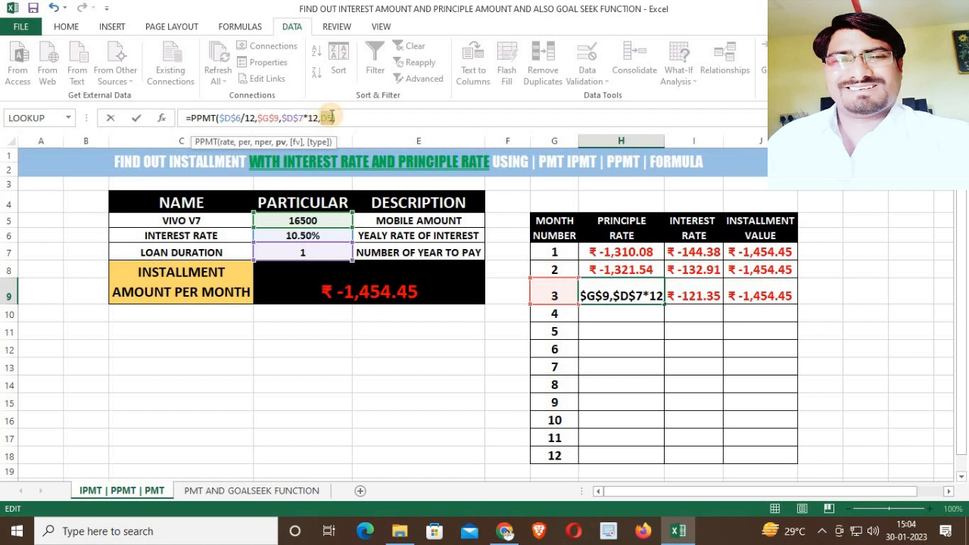
key("F4")
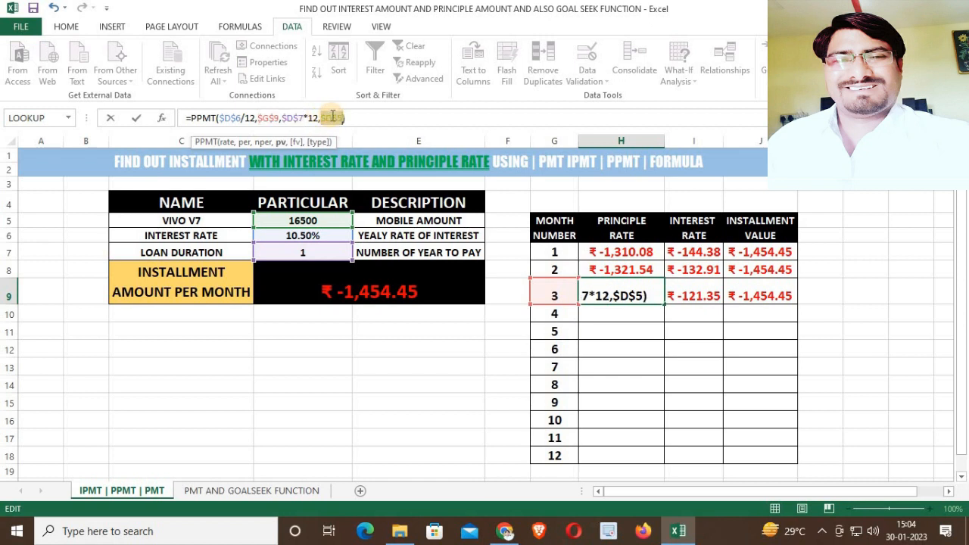
key("Return")
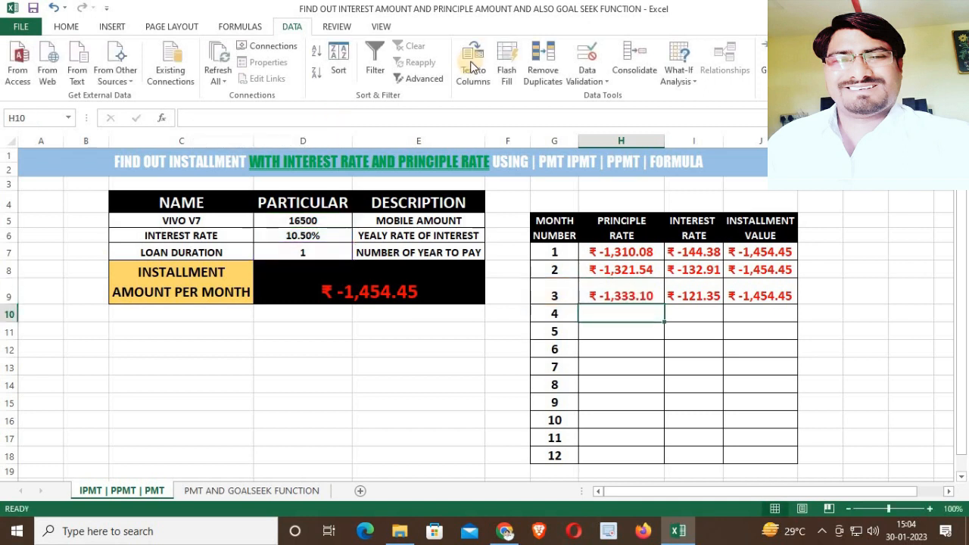
Fill the absolute-reference principal formula from month 3 down to month 12, then undo that fill.
left_click(303, 220)
left_click_drag(306, 236, 305, 250)
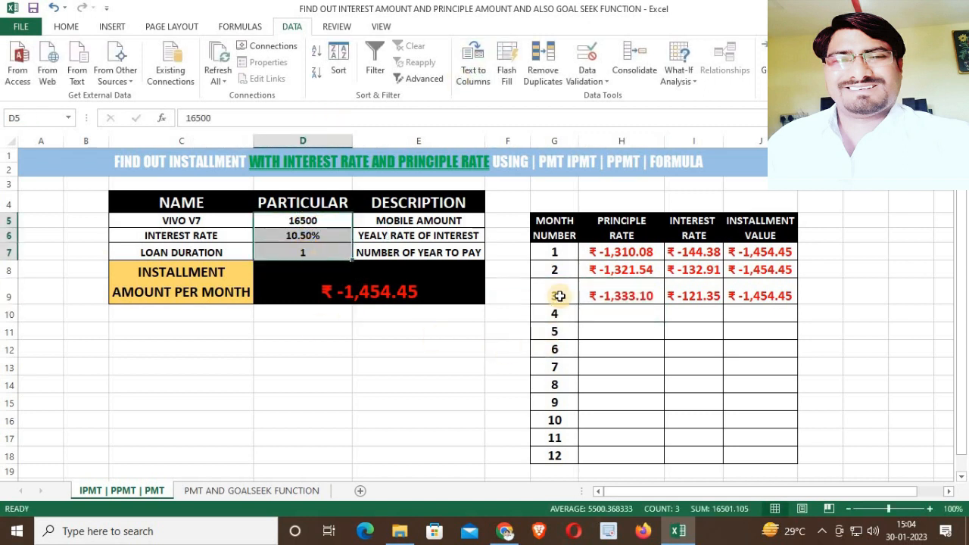
left_click(634, 296)
left_click_drag(665, 304, 664, 454)
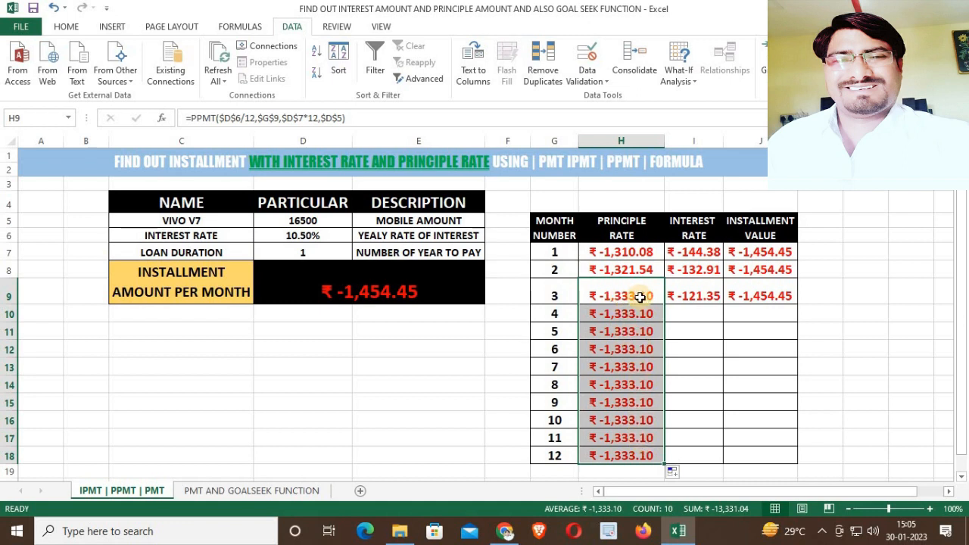
key("ctrl+z")
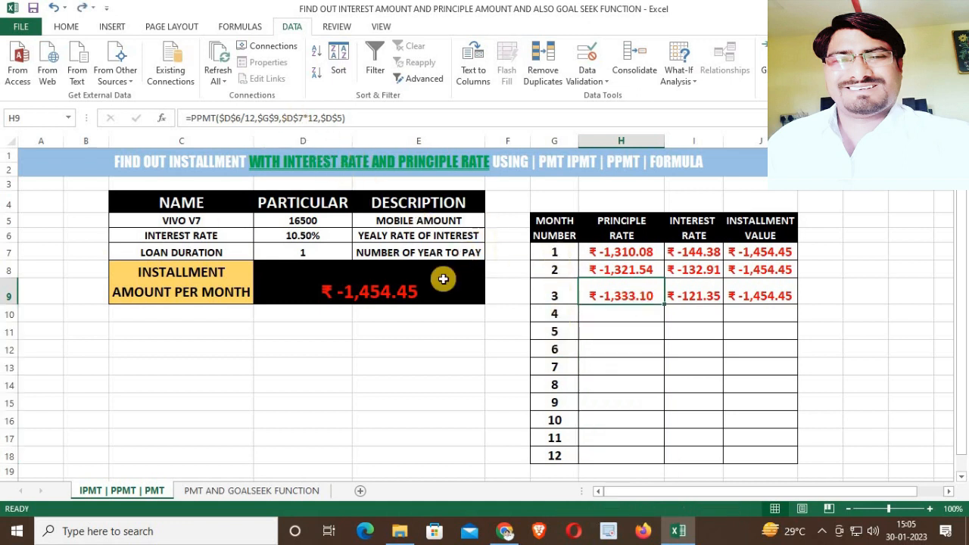
Make the period reference G9 relative in the month 3 principal formula and fill it down to month 12.
left_click(280, 119)
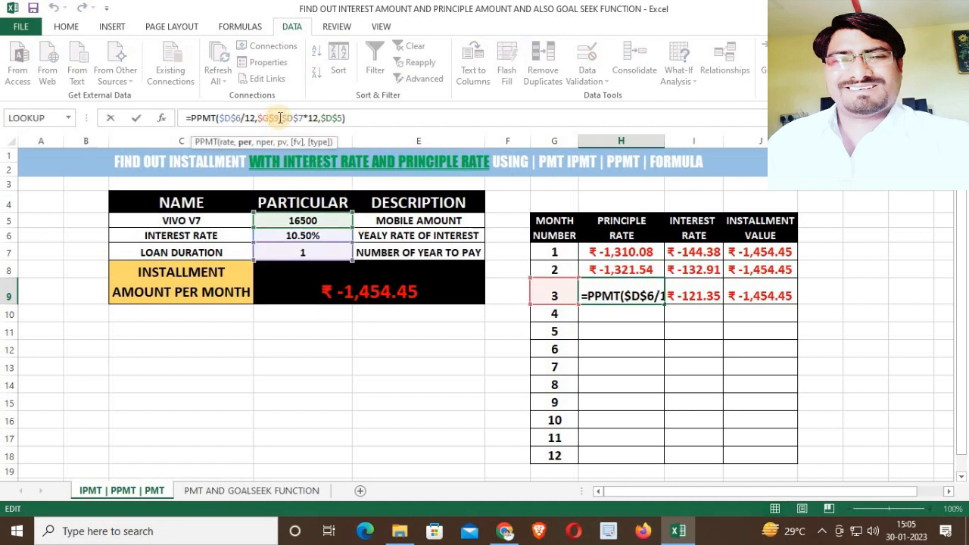
left_click_drag(278, 119, 258, 118)
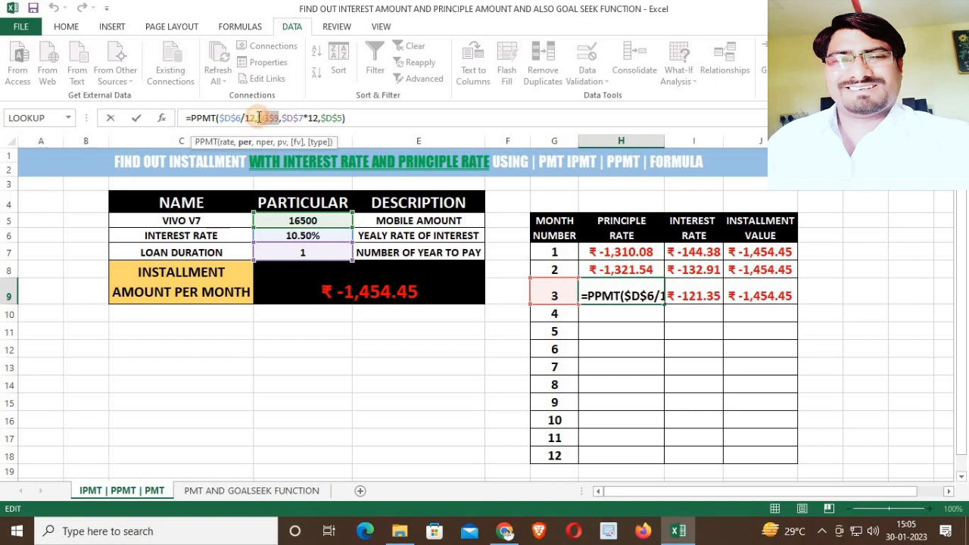
key("F4")
key("F4")
key("F4")
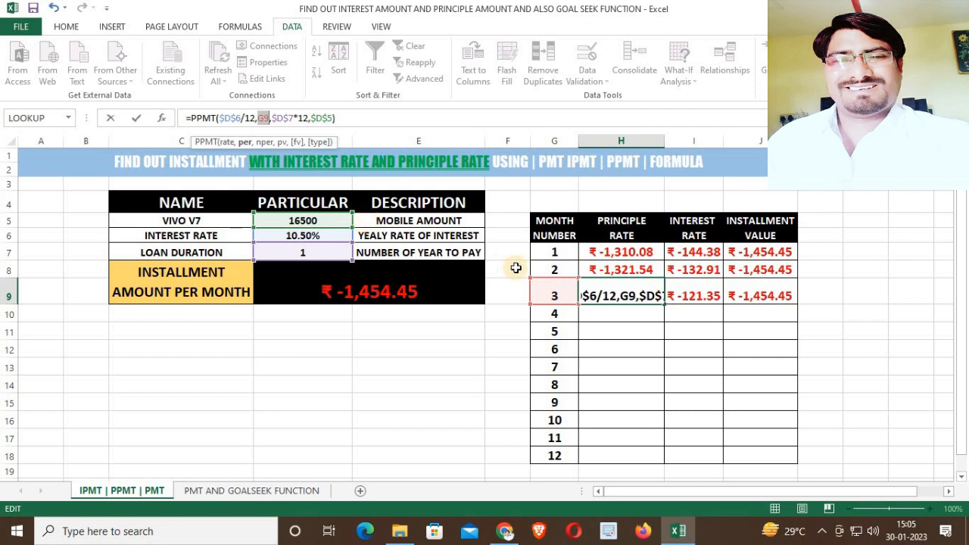
key("Return")
left_click(644, 297)
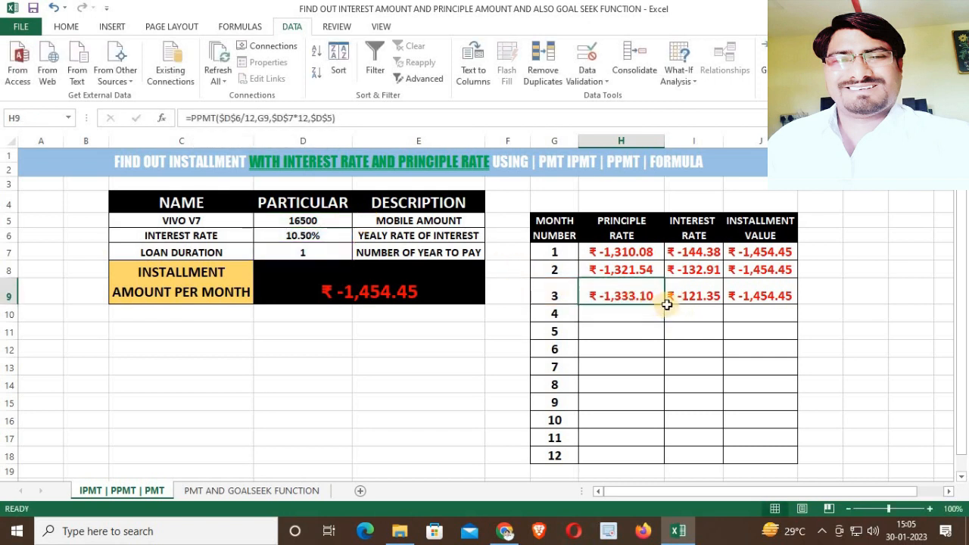
left_click_drag(665, 304, 654, 449)
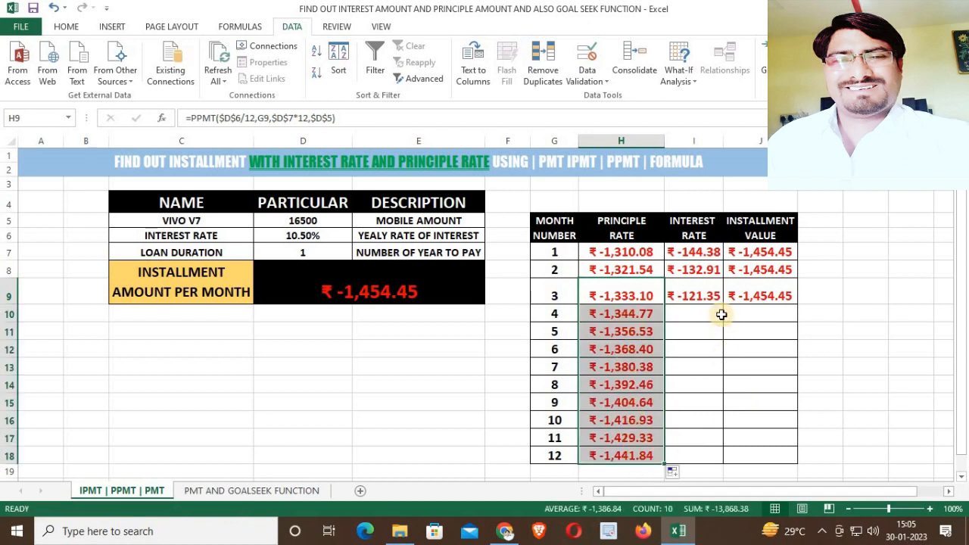
Change the month 3 interest formula to =IPMT($D$6/12,G9,$D$7*12,$D$5) and fill it down to month 12.
left_click_drag(705, 299, 681, 317)
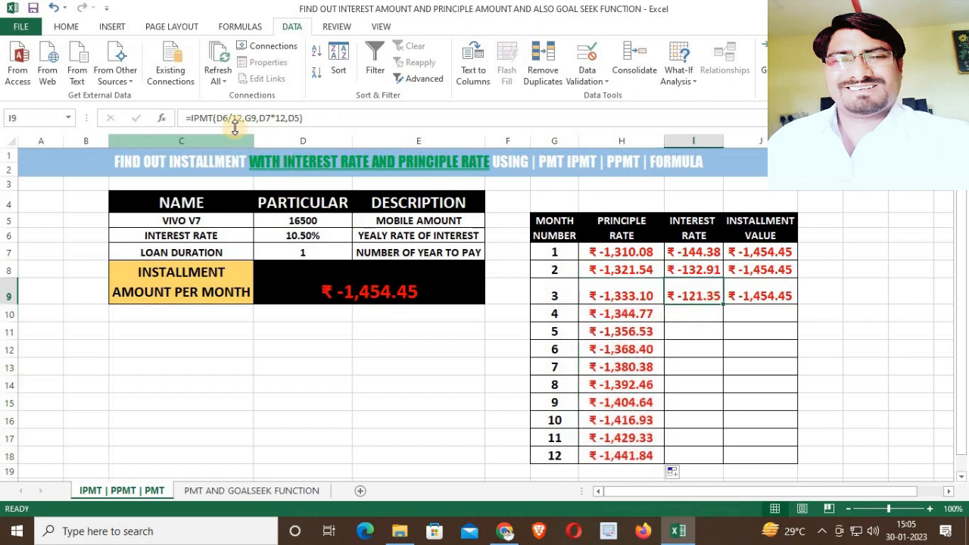
left_click_drag(217, 118, 229, 118)
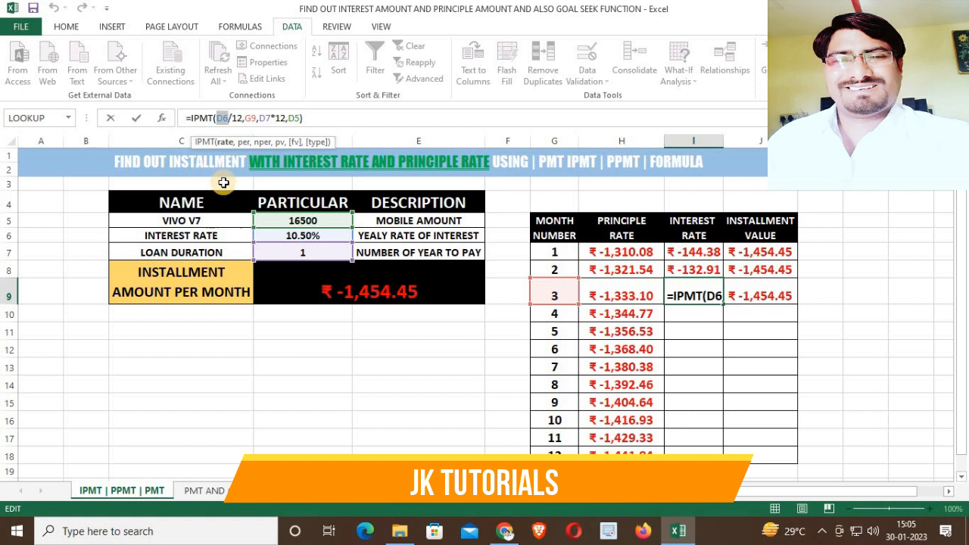
key("F4")
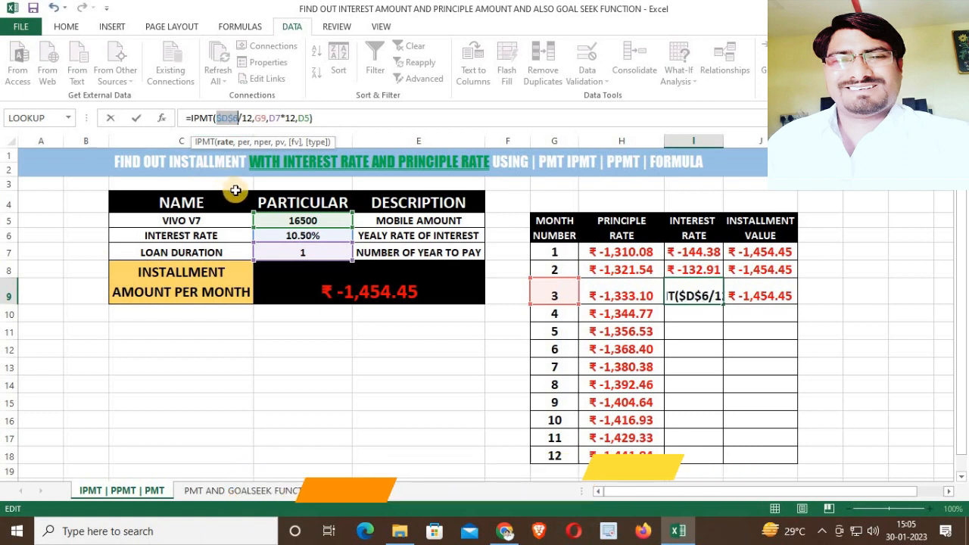
double_click(273, 118)
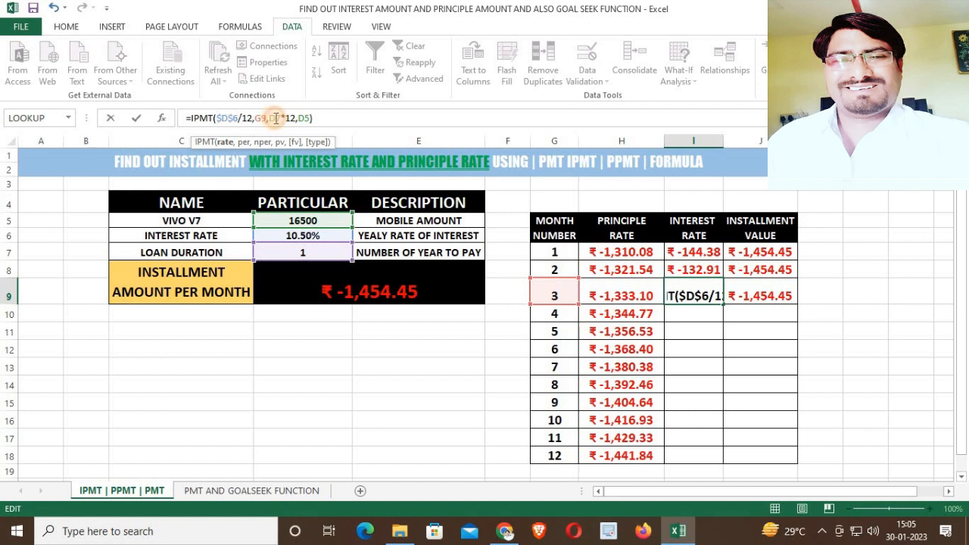
key("F4")
double_click(313, 118)
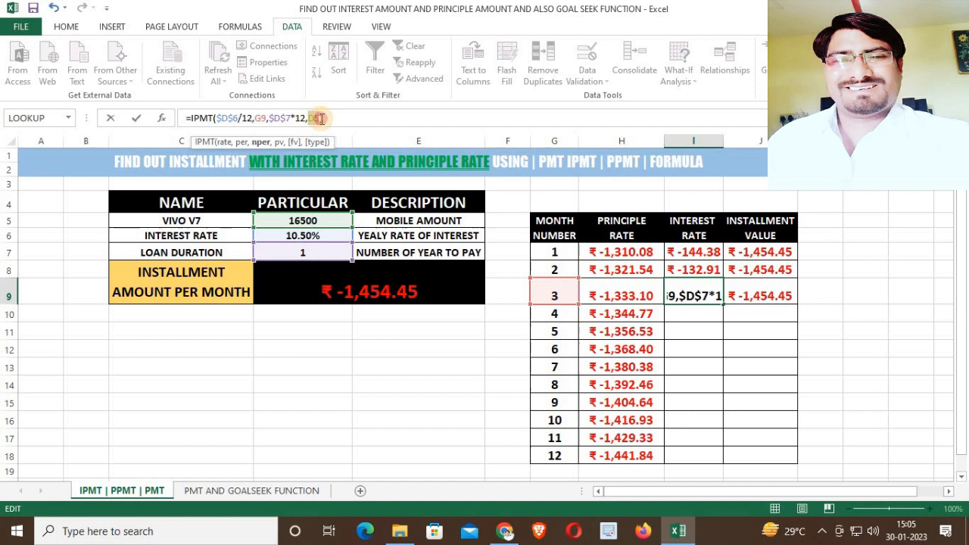
key("F4")
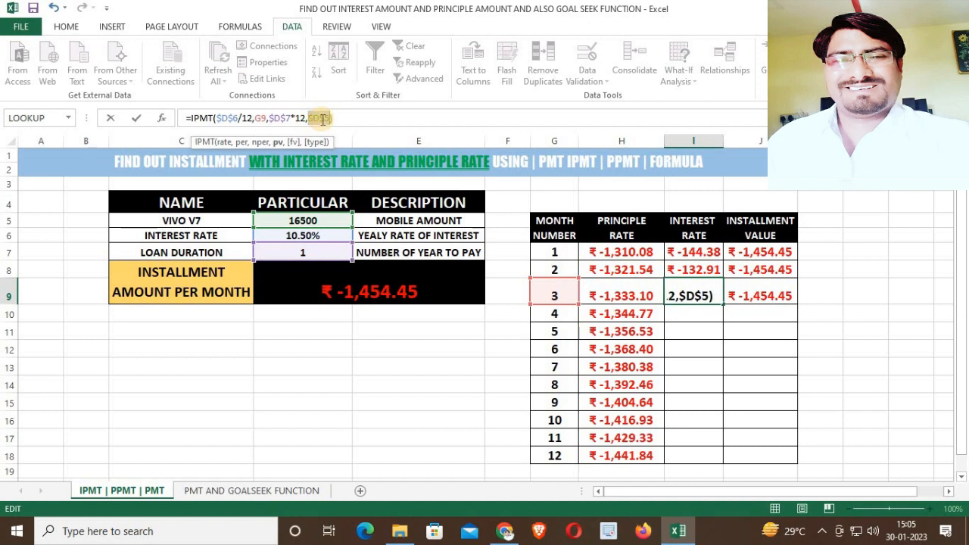
key("Return")
left_click(703, 296)
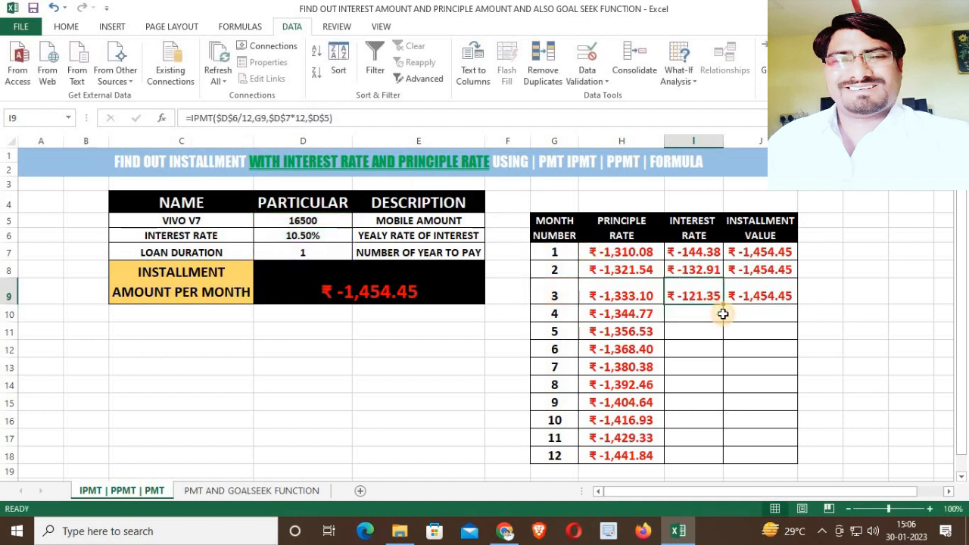
left_click_drag(724, 304, 719, 461)
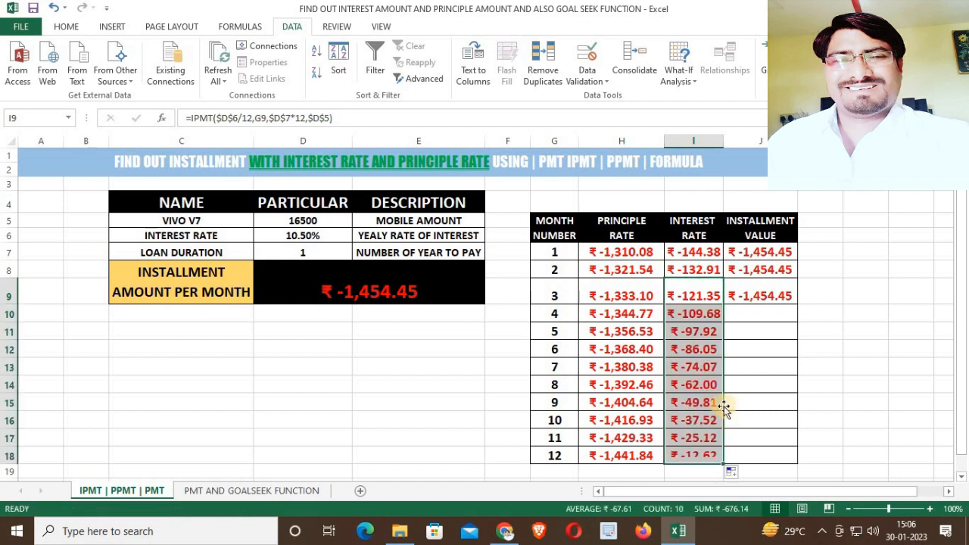
Fill the month 3 installment formula down to month 12 and centre-align all principal, interest and installment values.
left_click(788, 300)
left_click_drag(799, 304, 792, 465)
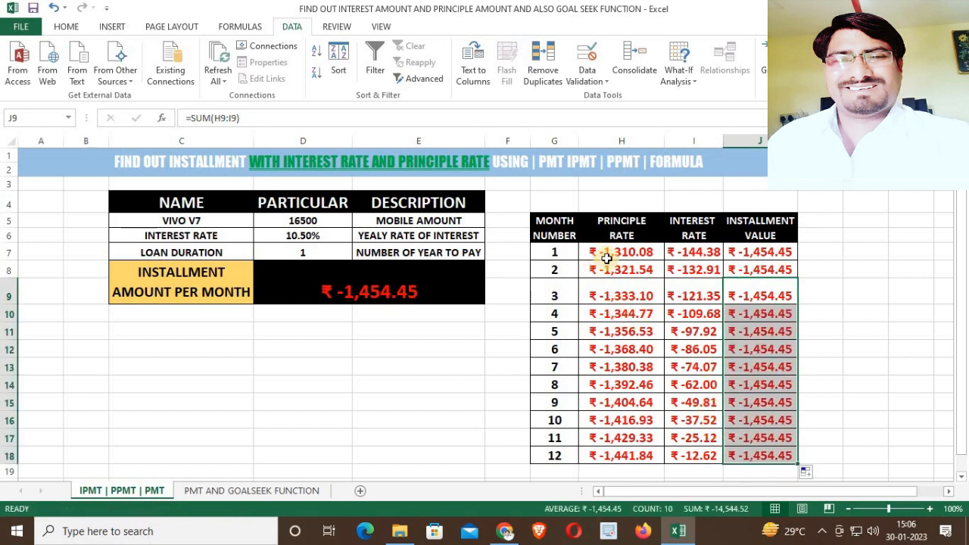
left_click_drag(610, 253, 783, 450)
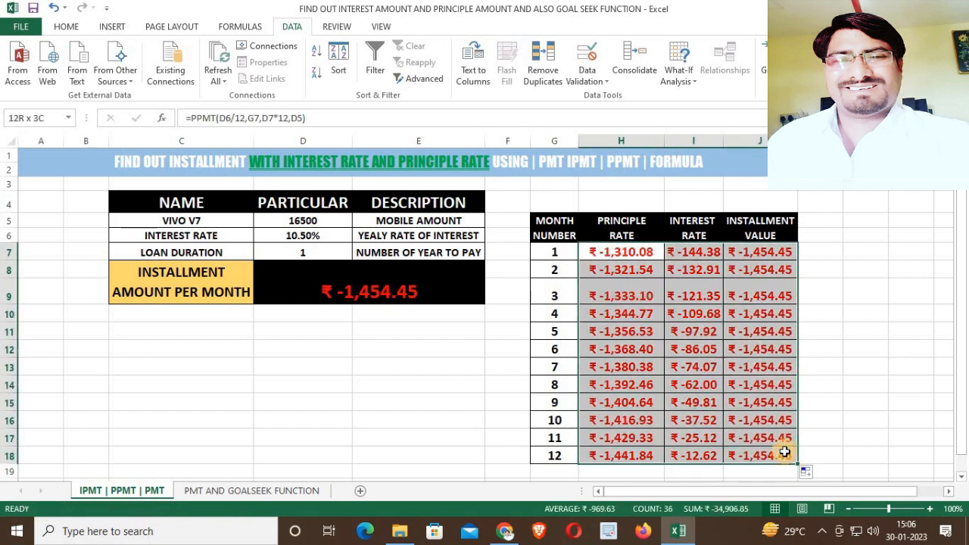
left_click(70, 26)
left_click(285, 76)
left_click(285, 77)
left_click(914, 355)
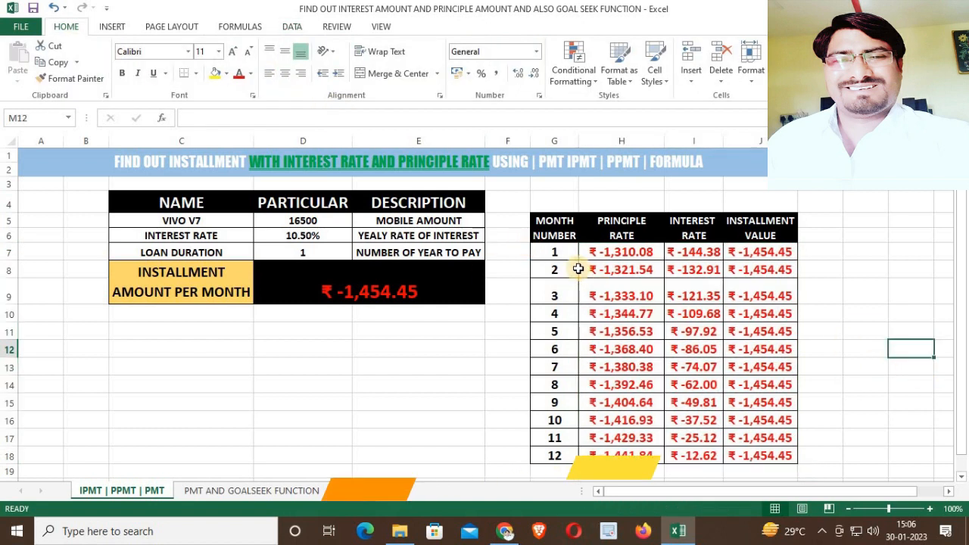
Step through the principal and interest cells of each month to check their formula references.
left_click(606, 256)
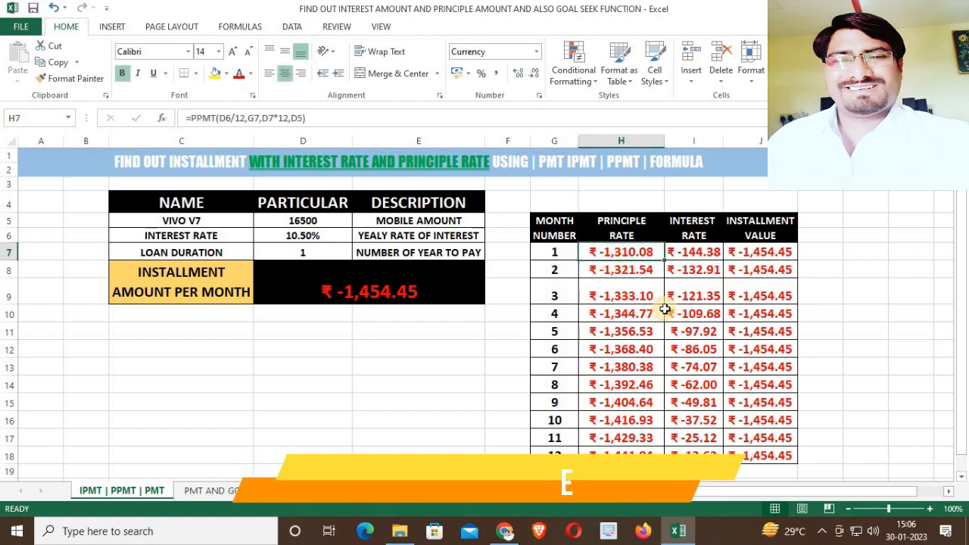
key("Down")
key("Down")
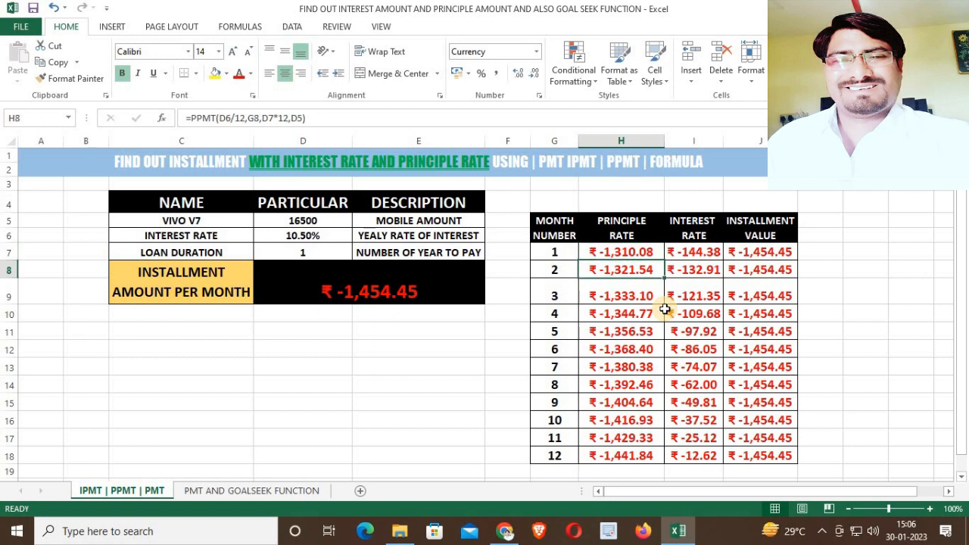
key("Down")
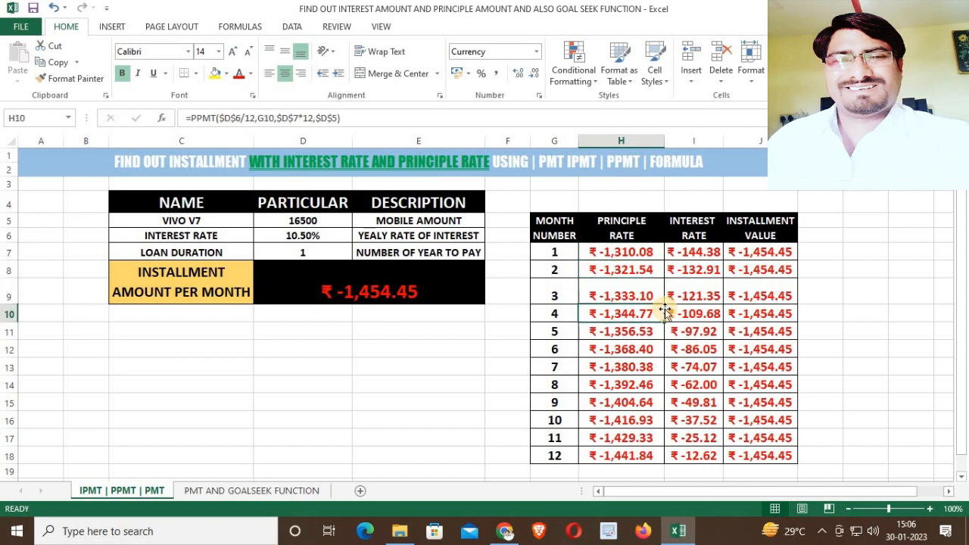
key("Down")
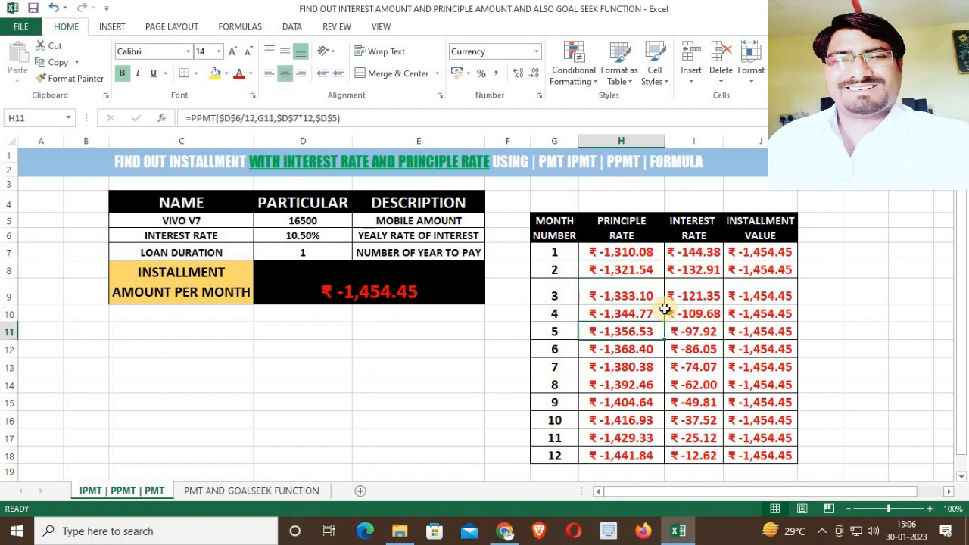
key("Down")
key("Down")
key("Down")
key("Down")
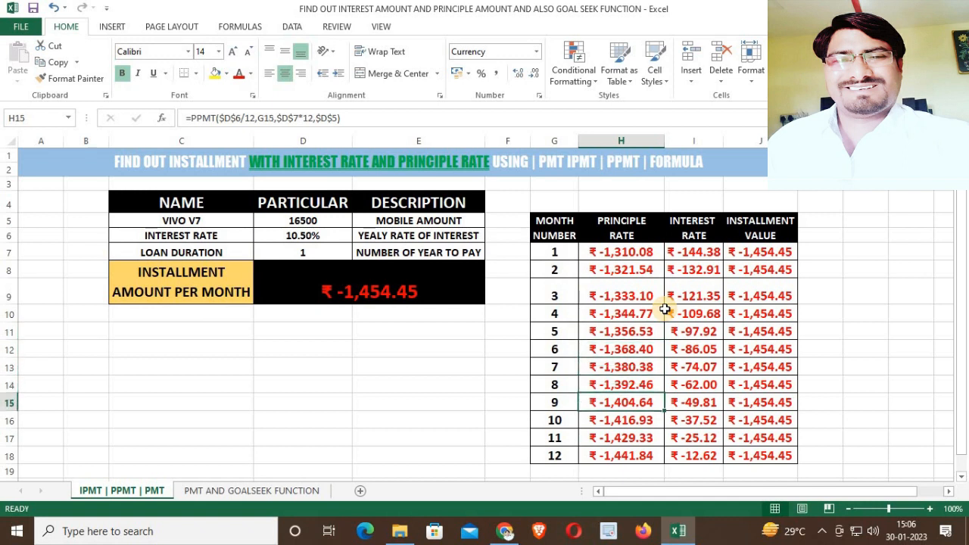
key("Right")
key("Up")
key("Up")
key("Up")
key("Up")
key("Up")
key("Up")
key("Up")
key("Up")
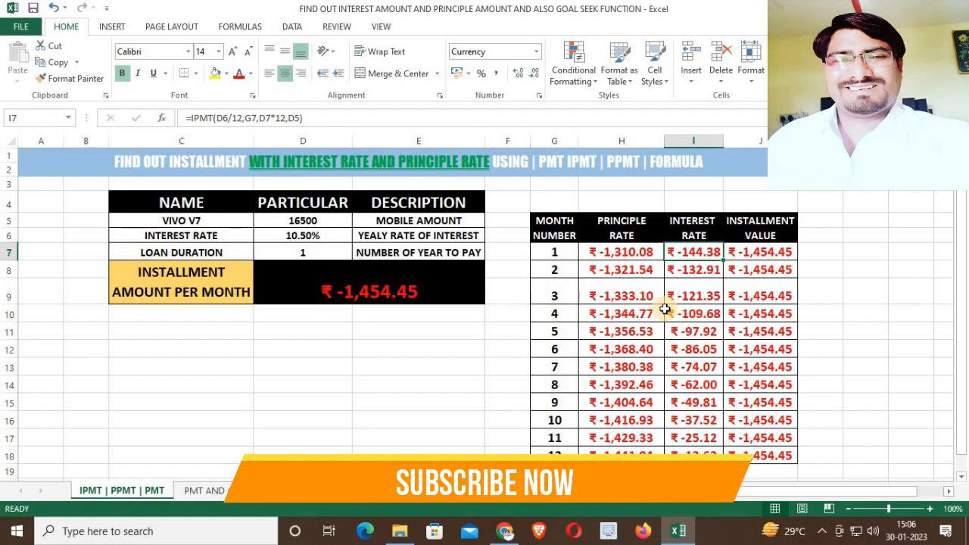
key("Down")
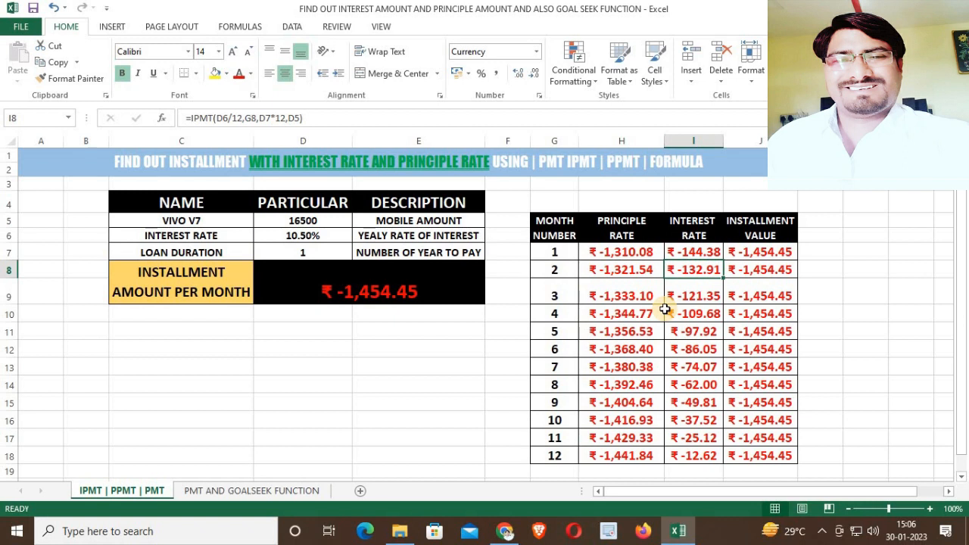
key("Down")
key("Down")
key("Down")
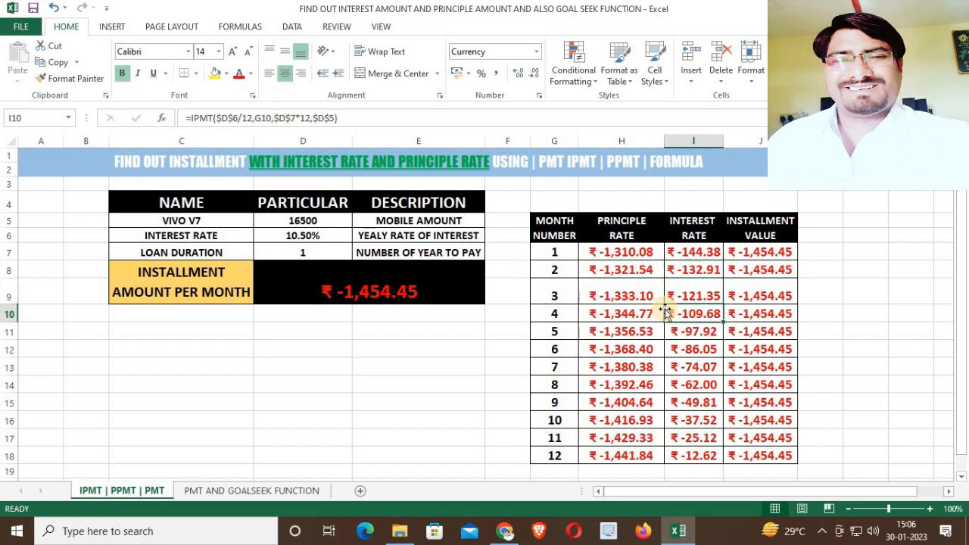
key("Down")
key("Down")
key("Down")
key("Down")
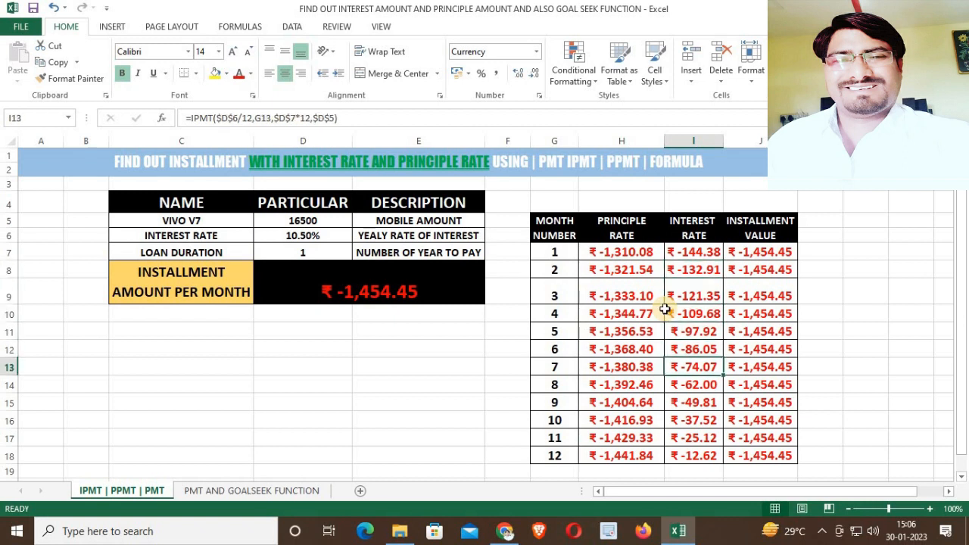
key("Down")
key("Down")
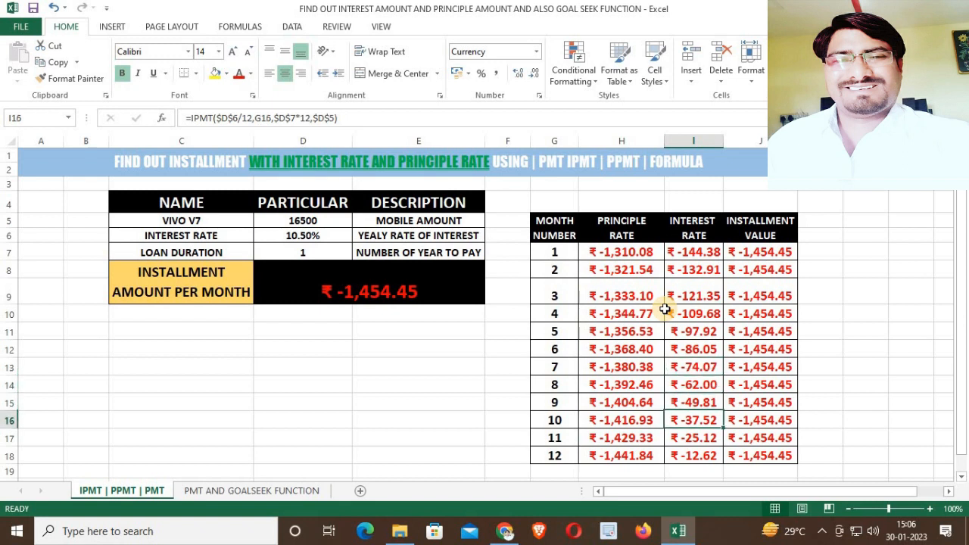
key("Down")
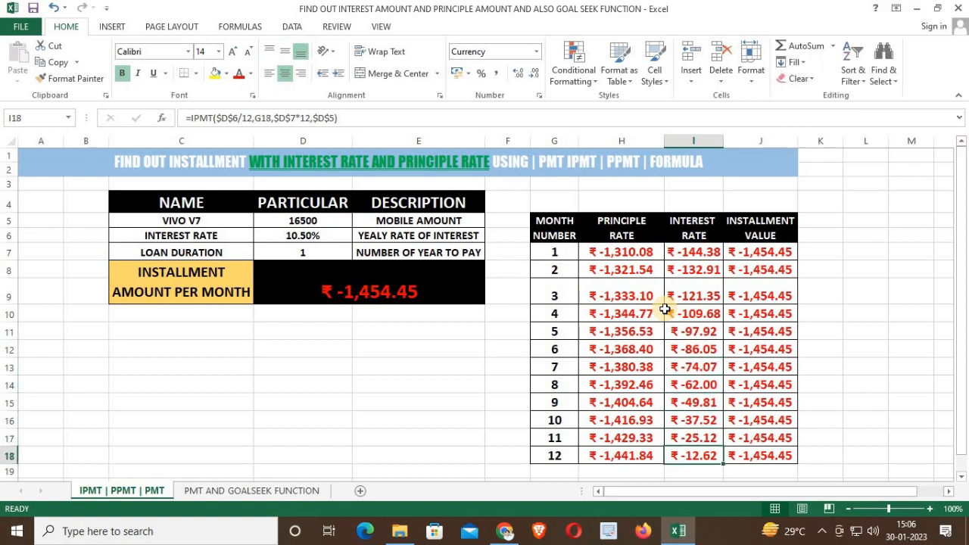